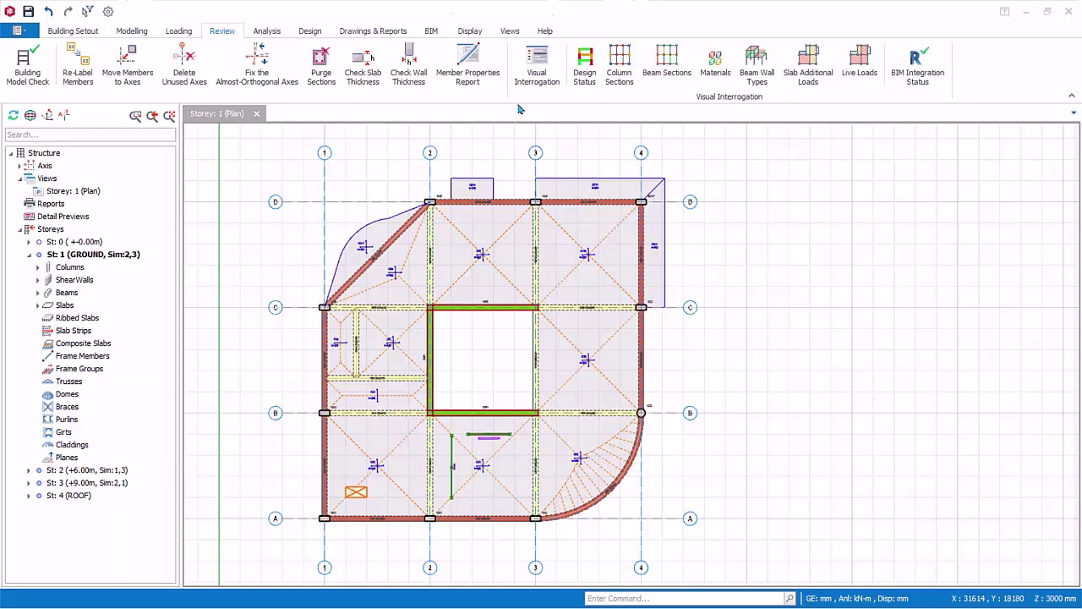
Step: Show the Storey 0 (+-0.00m) ground-level plan with its columns and C-shaped shear wall
double_click(84, 243)
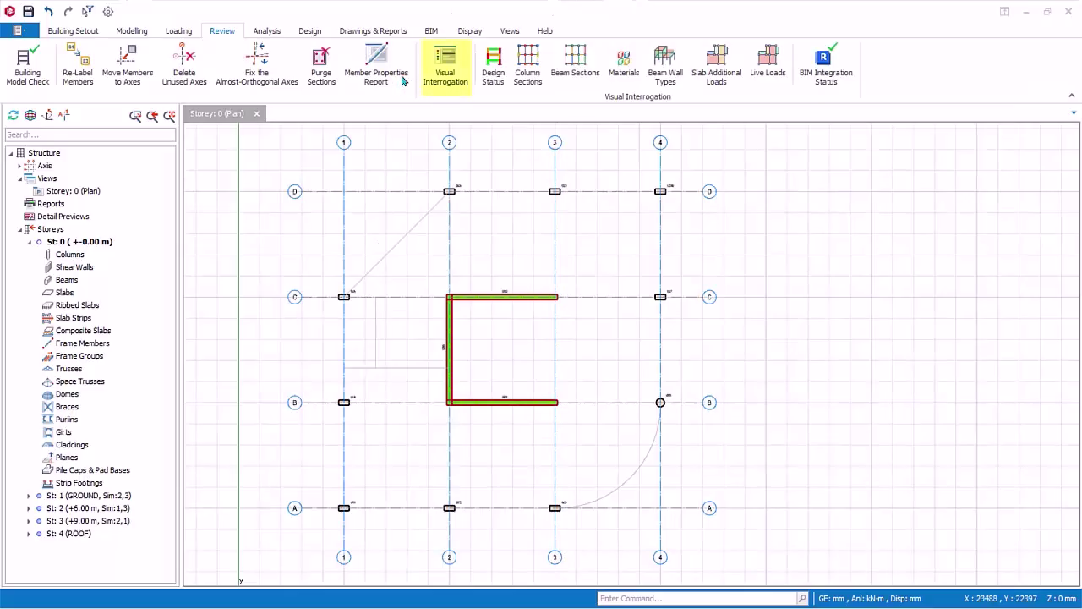
Step: Label every Storey 0 column with its axial loads for the G, Q and G+Q loadings
left_click(447, 64)
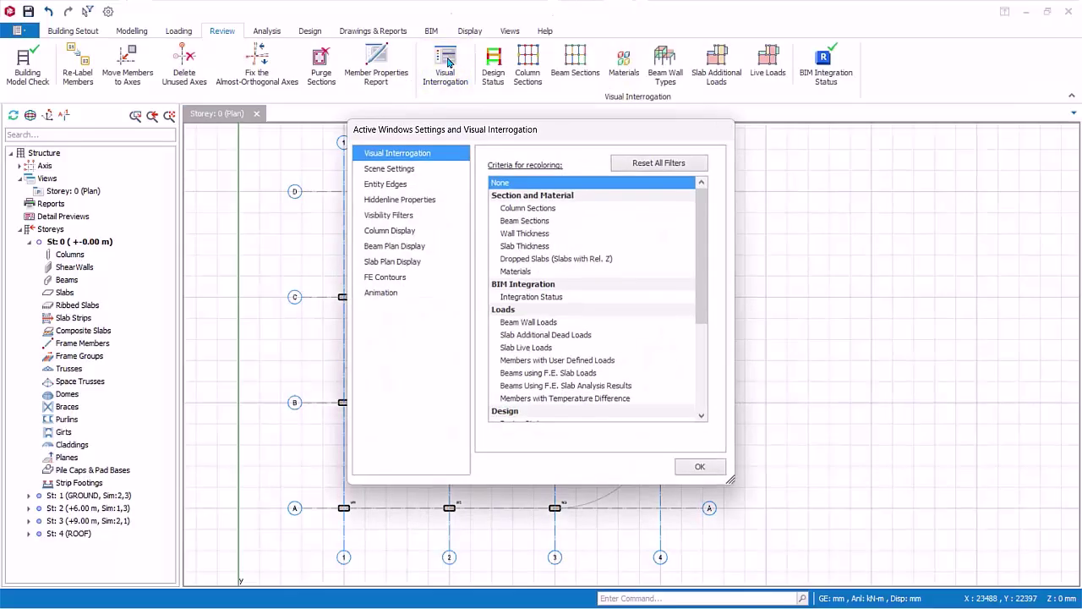
left_click(391, 230)
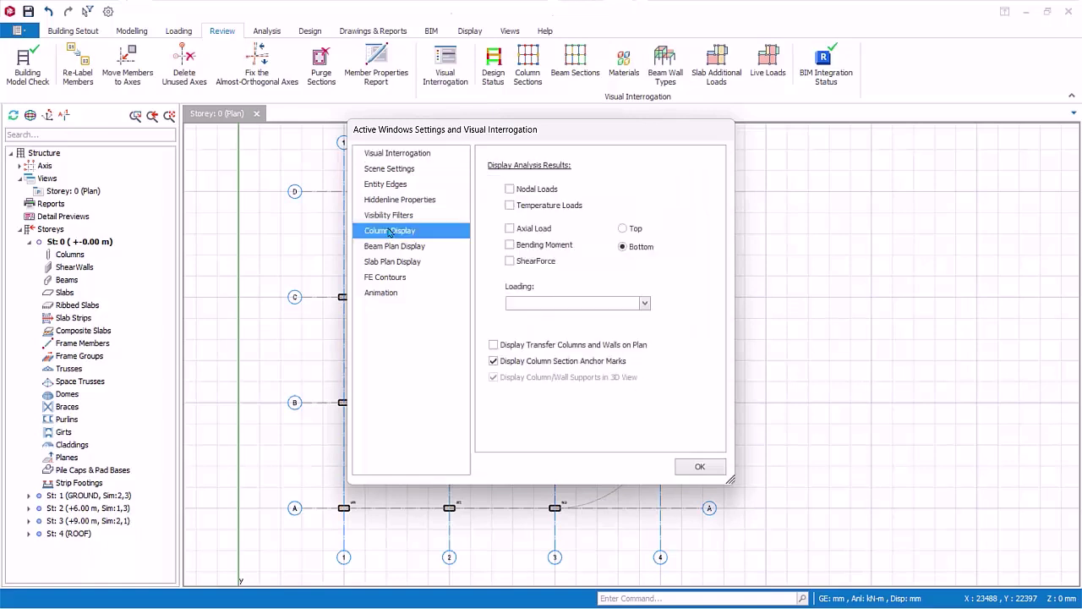
left_click(510, 228)
left_click(644, 304)
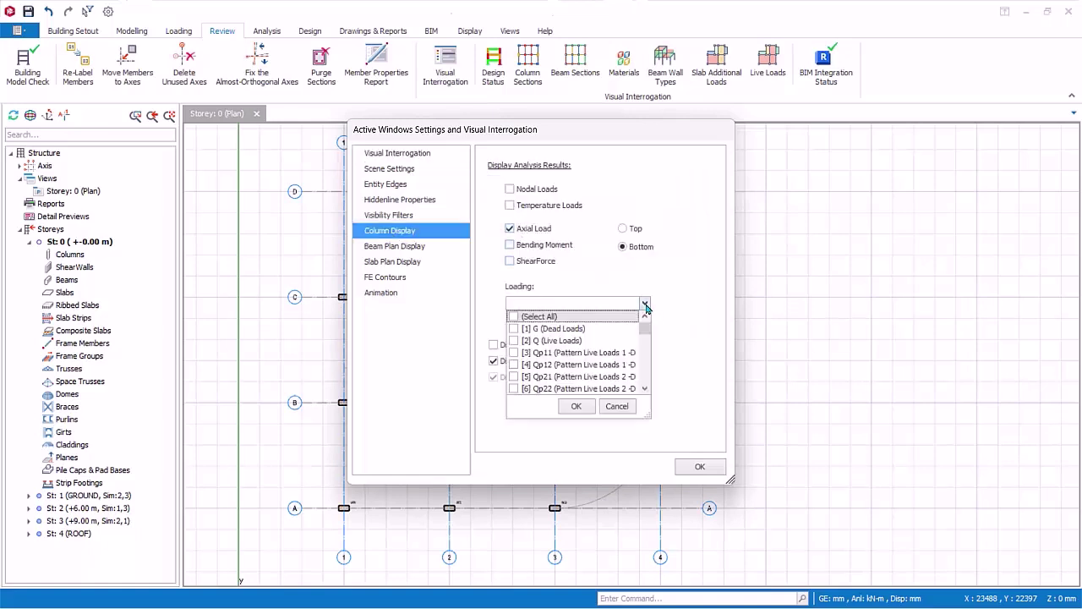
left_click(514, 329)
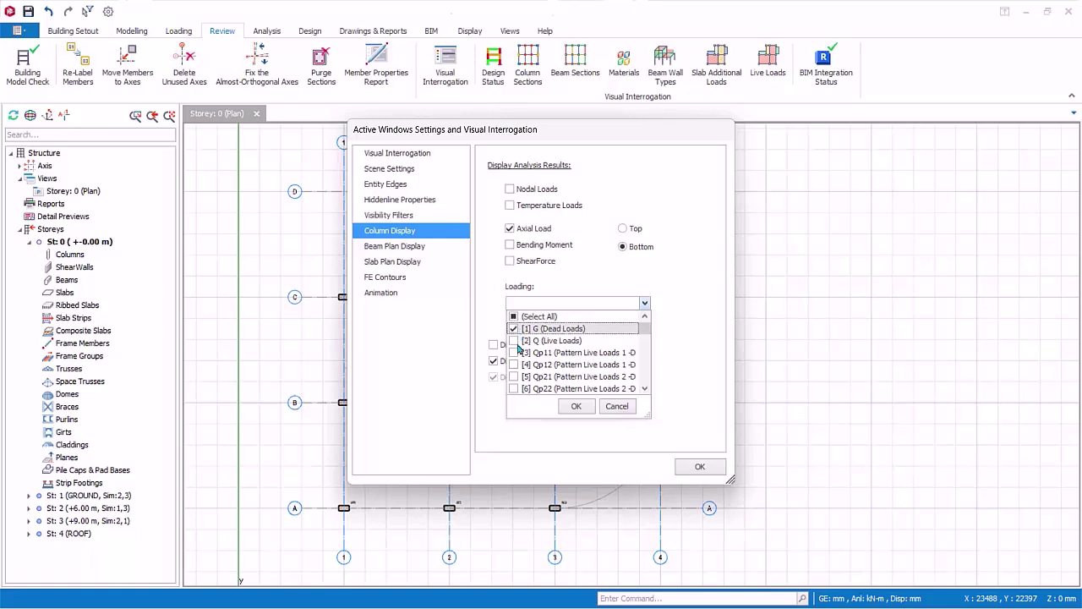
left_click(514, 341)
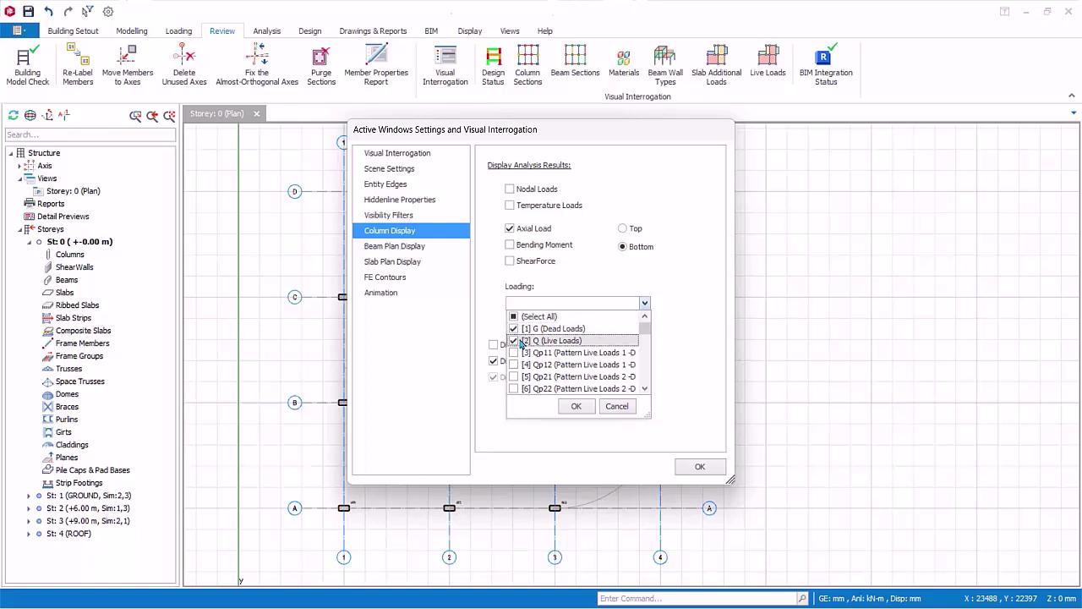
left_click(647, 339)
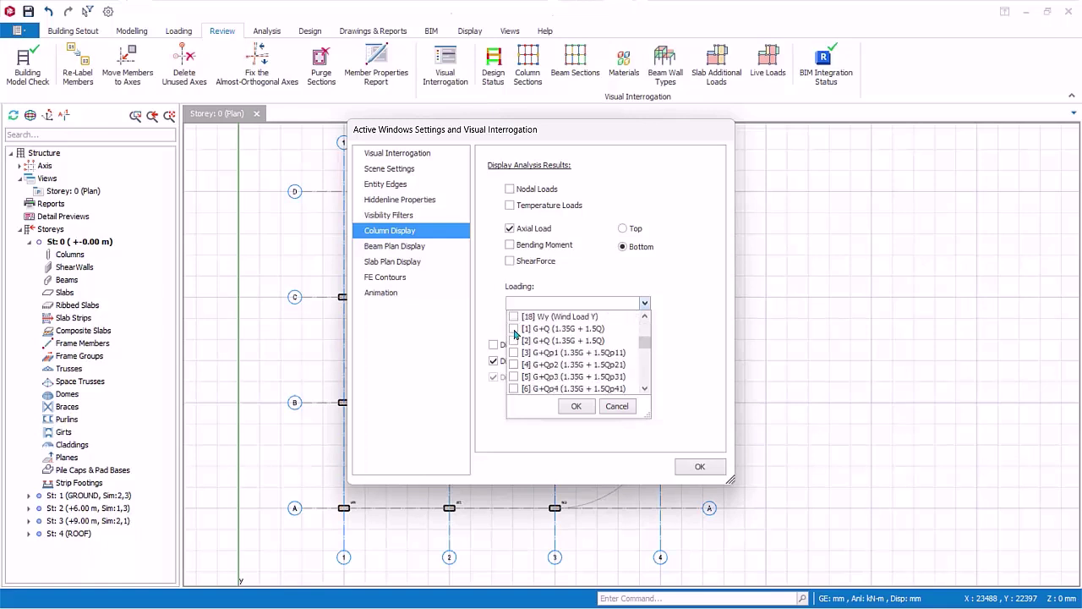
left_click(514, 329)
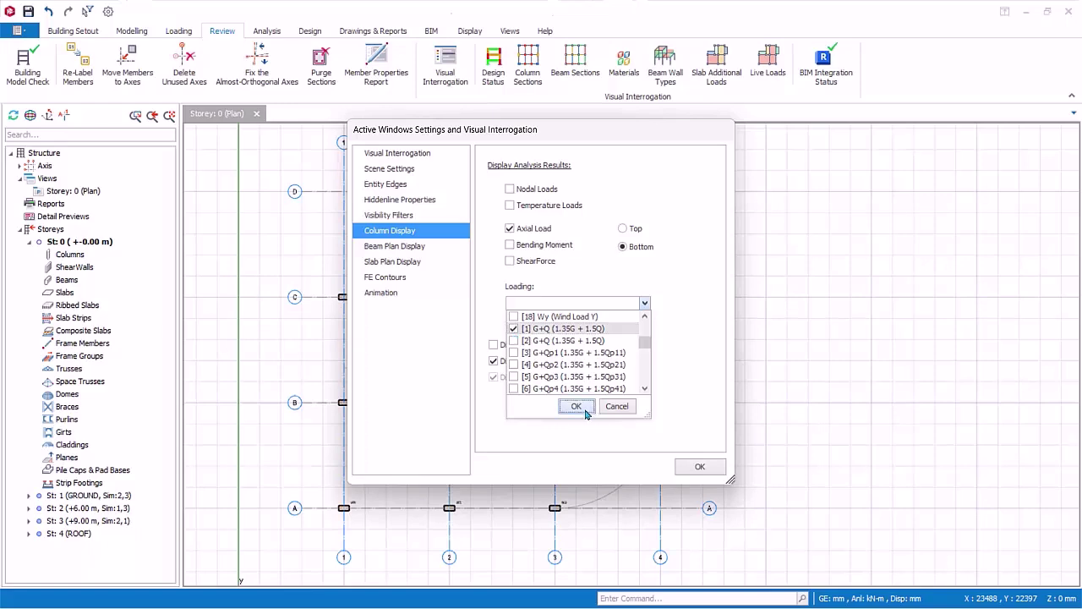
left_click(583, 409)
left_click(697, 467)
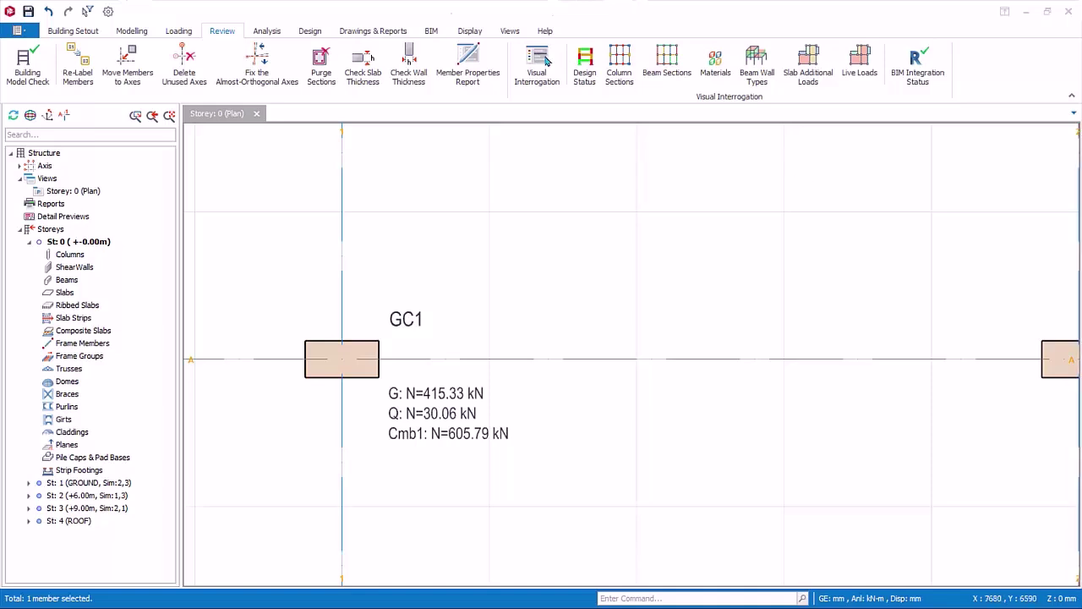
left_click(85, 34)
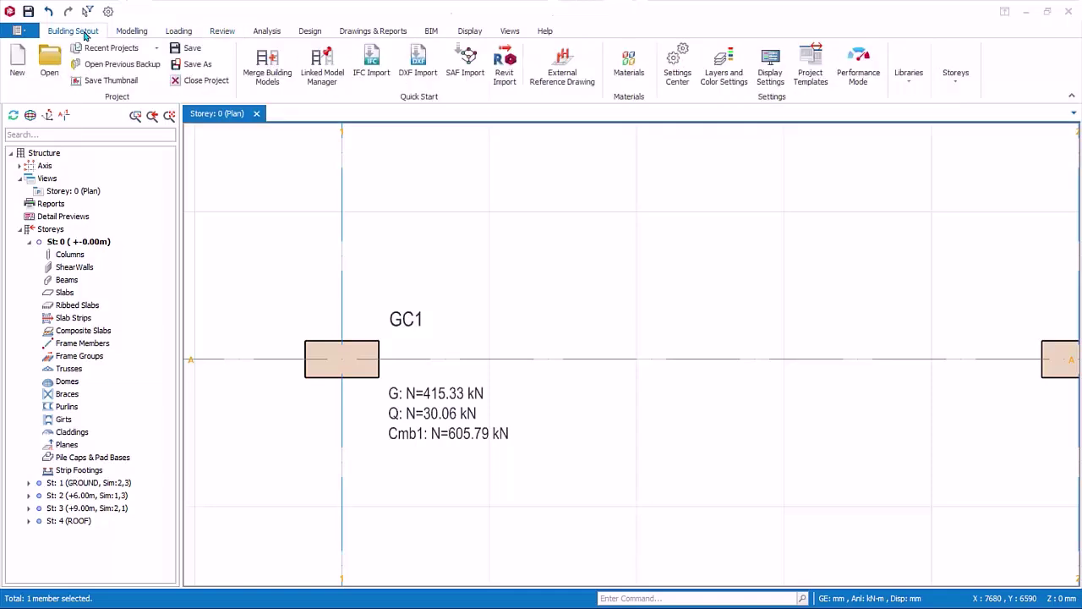
left_click(626, 72)
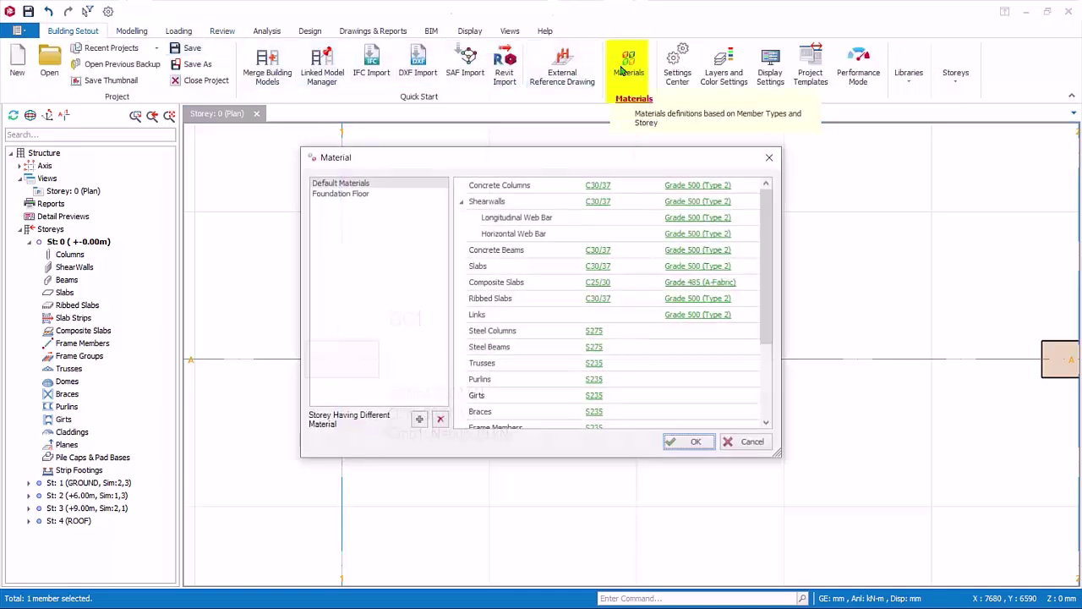
left_click(335, 195)
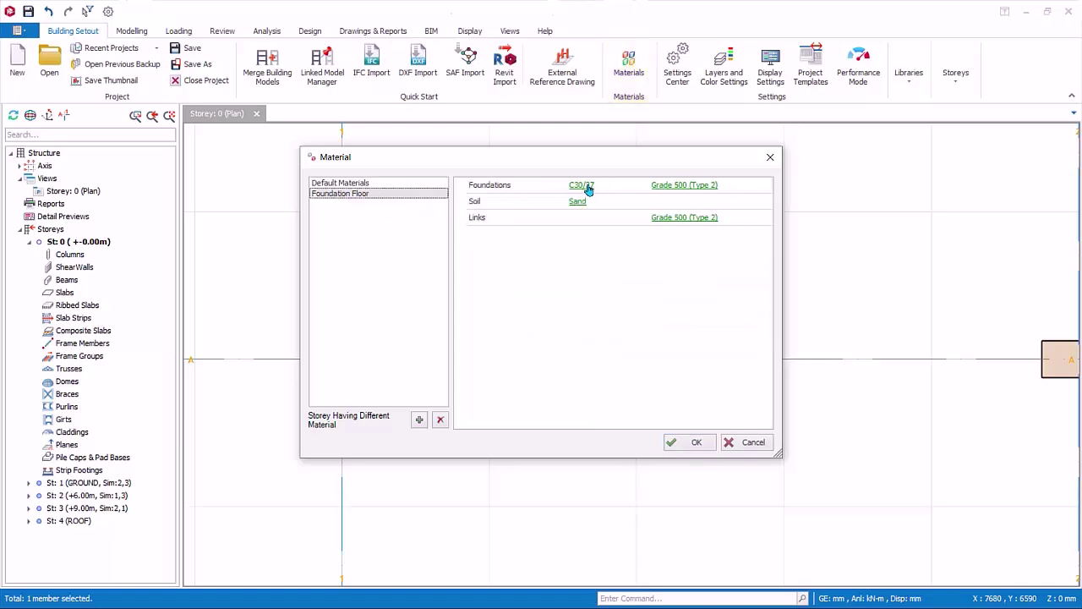
left_click(709, 188)
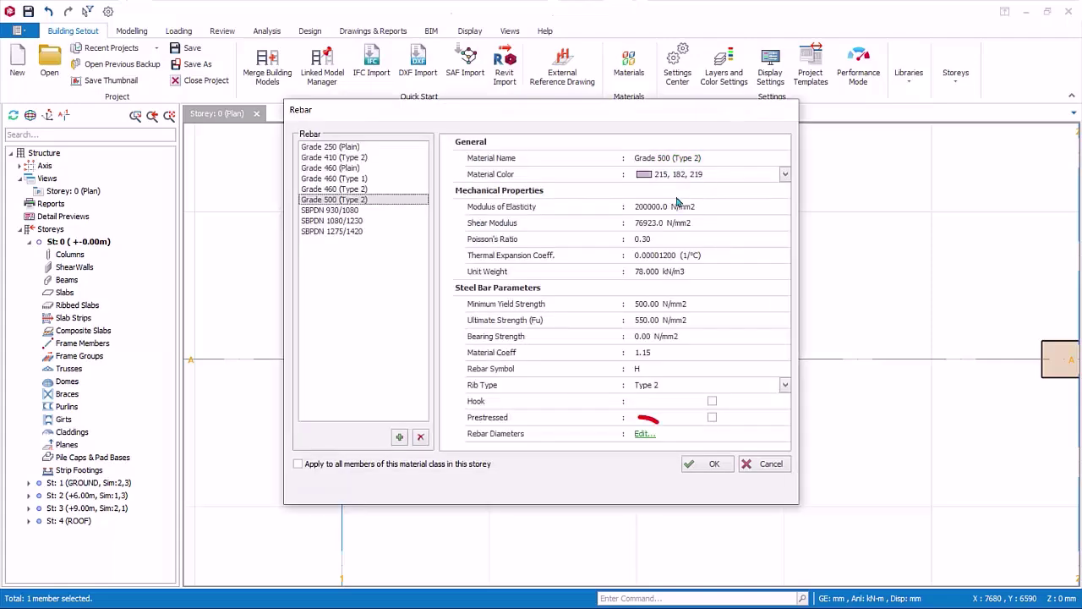
left_click(641, 434)
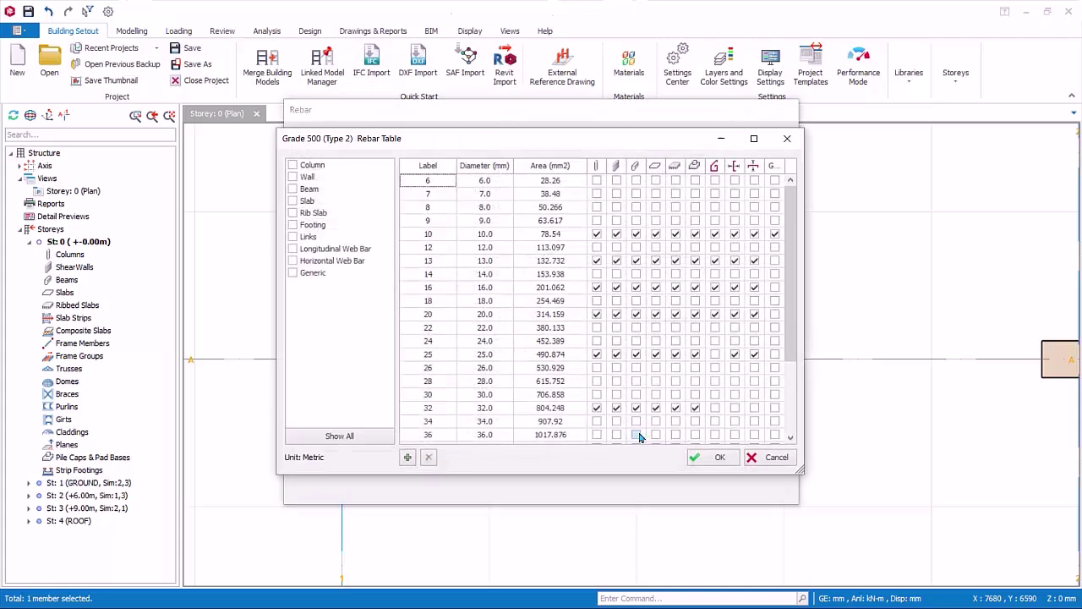
left_click(292, 224)
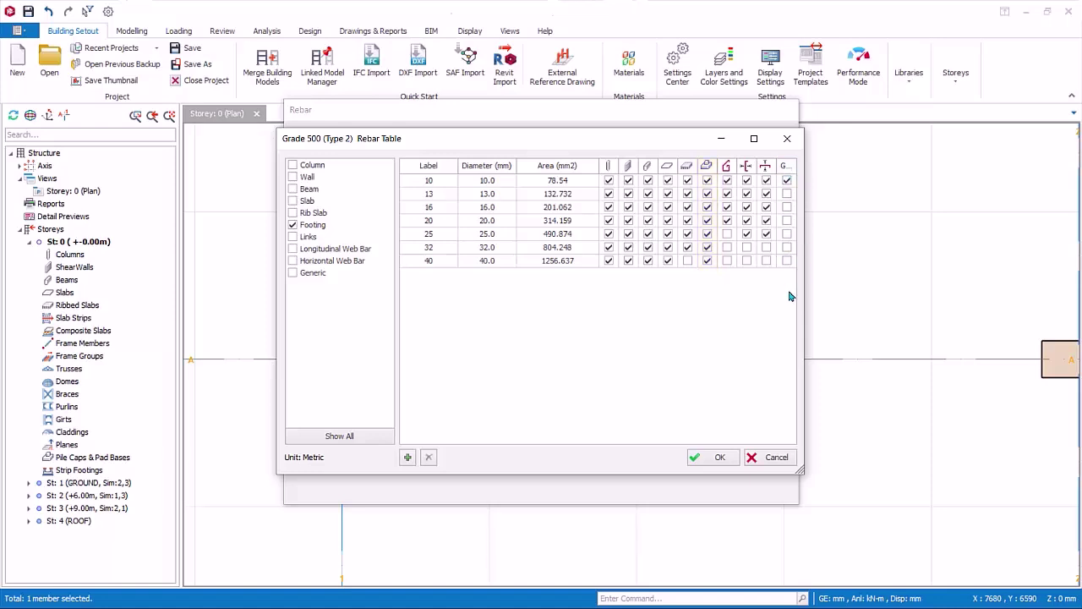
left_click(779, 458)
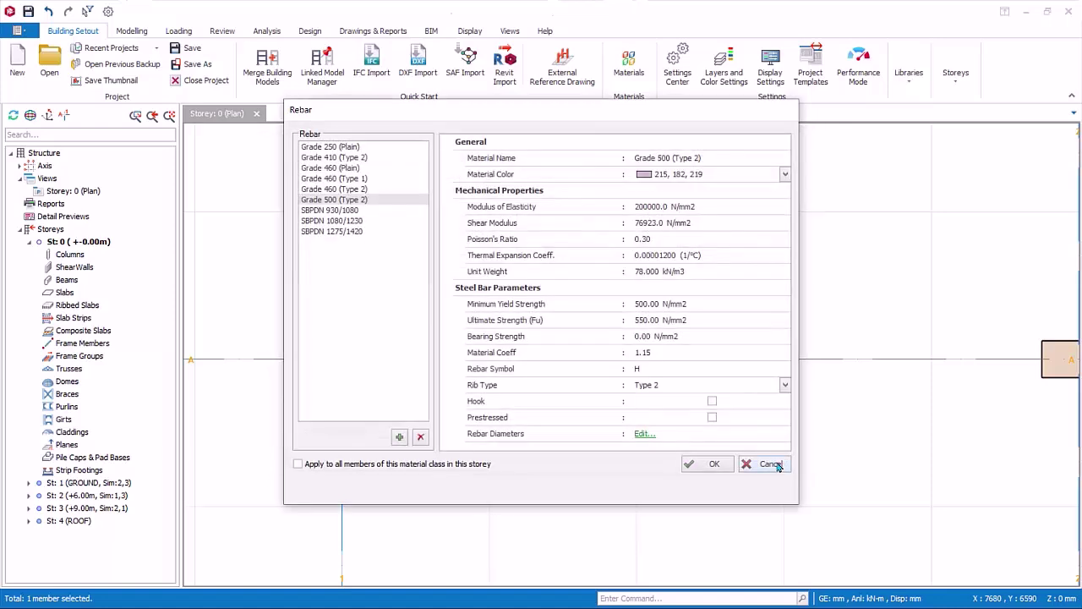
left_click(777, 465)
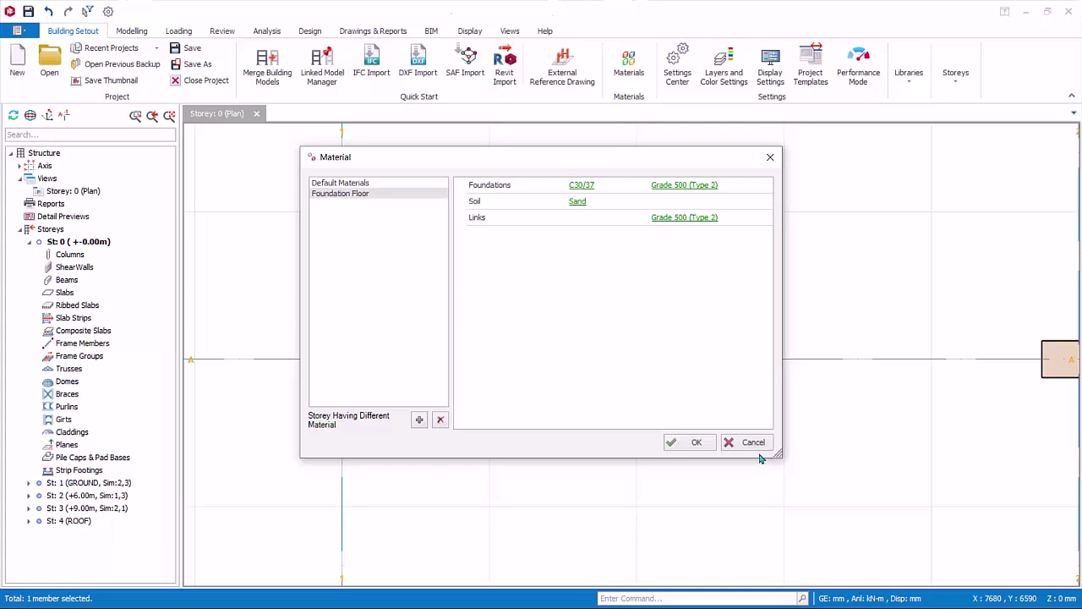
left_click(758, 446)
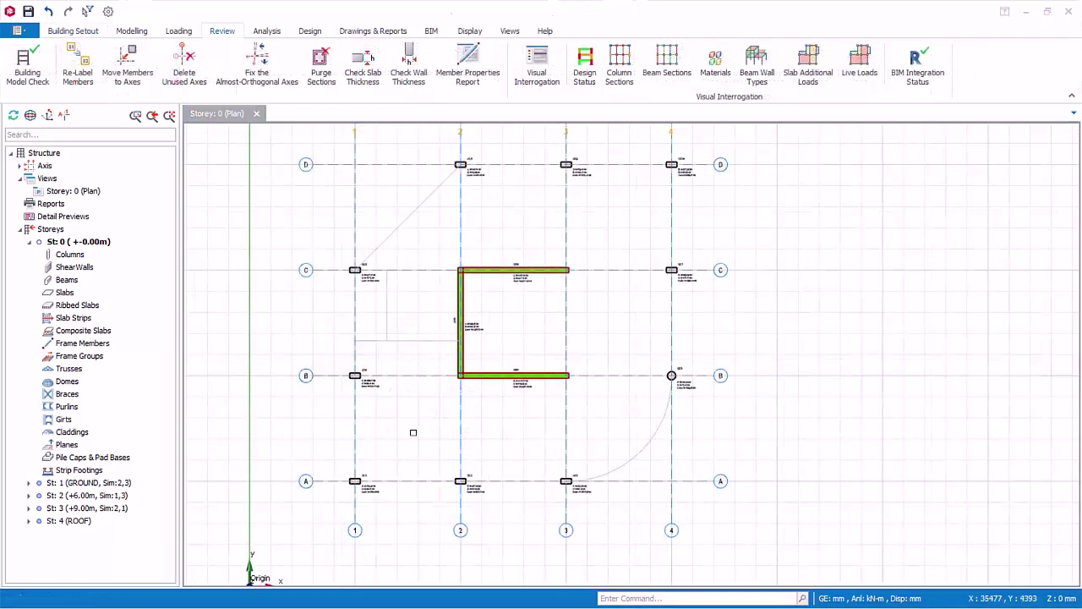
Step: Window-select the perimeter columns along grids A and D and at B1, C1, B4, C4
left_click_drag(331, 448, 634, 510)
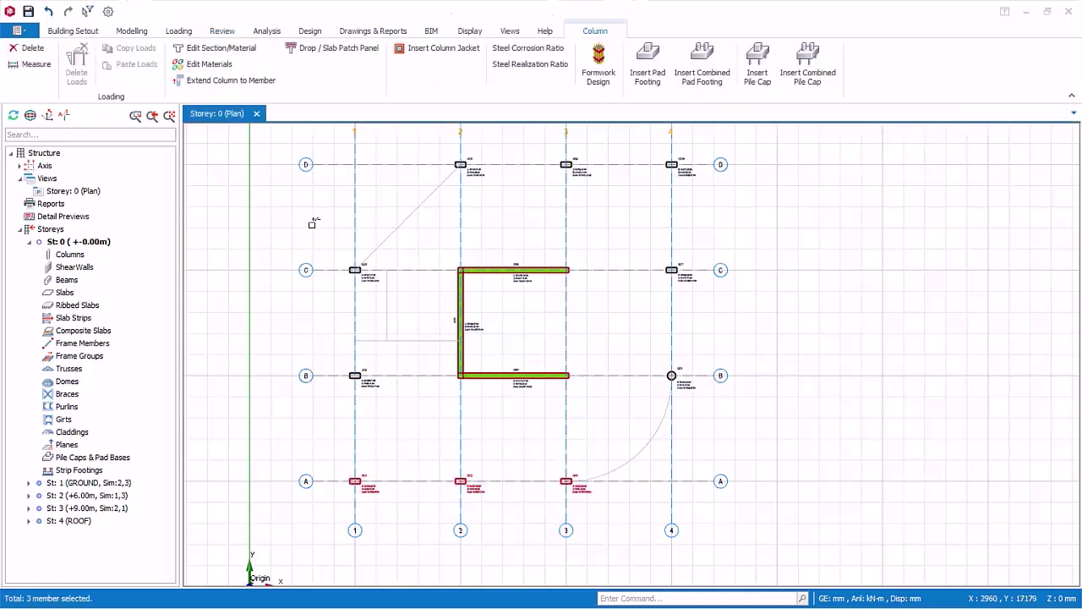
left_click_drag(326, 250, 404, 413)
left_click_drag(426, 147, 695, 193)
left_click_drag(646, 249, 708, 418)
Step: Insert pad footings under the selected columns and maximize the Pad Footing Batch Design window
right_click(601, 315)
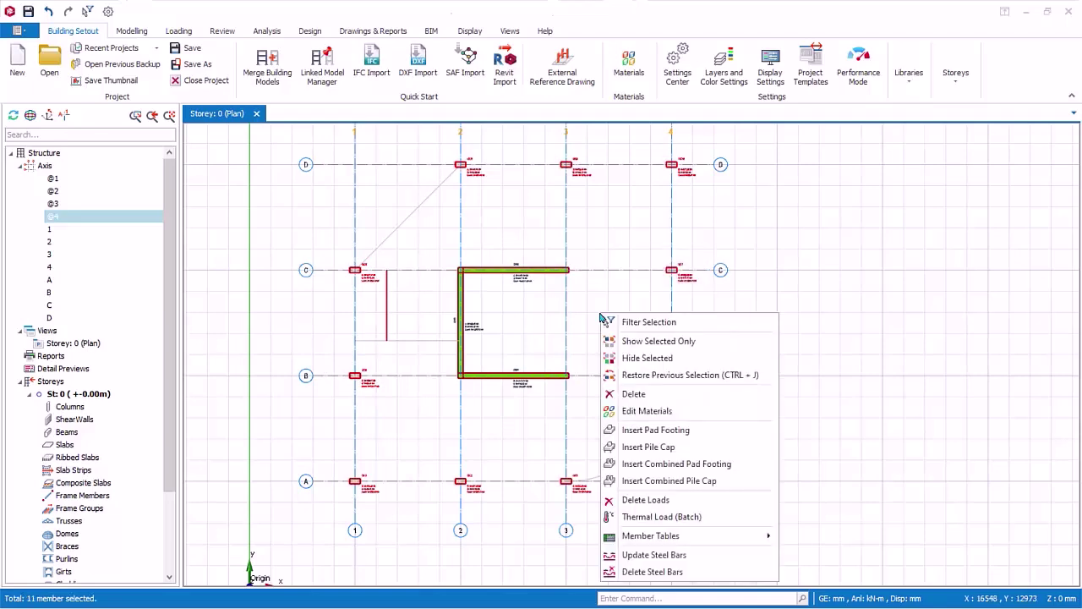
left_click(633, 431)
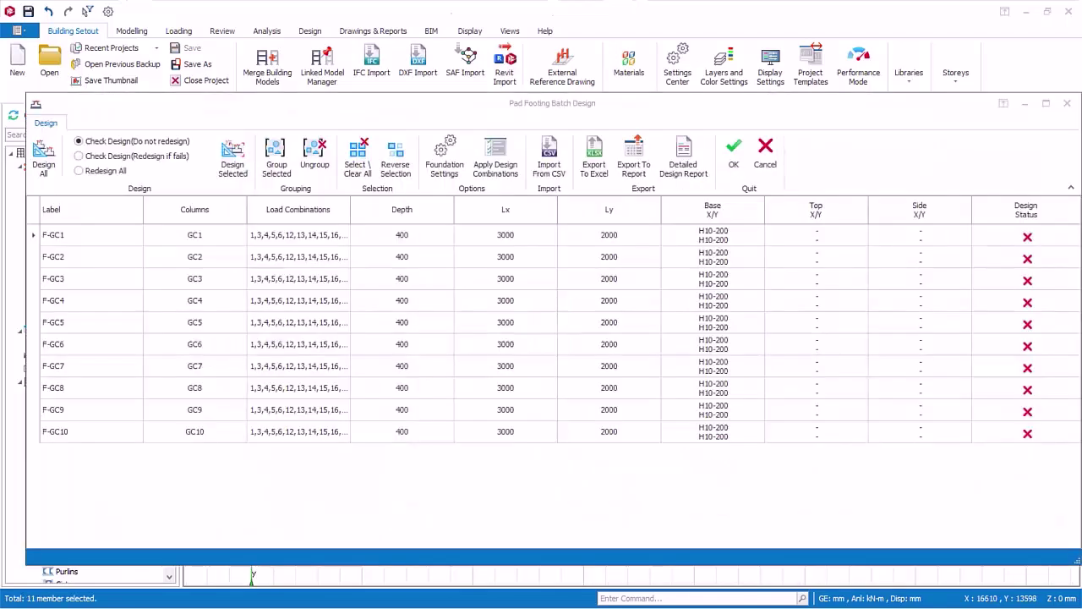
left_click(1050, 102)
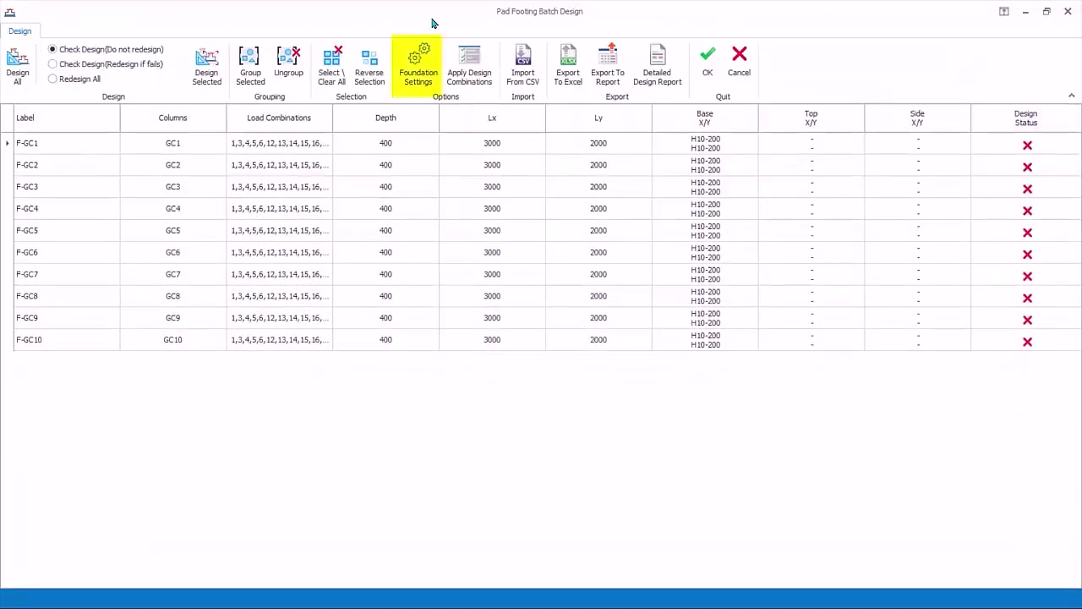
Step: Show the General foundation options: 18.00 kN/m3 soil weight and 200.0 kN/m2 allowable stress
left_click(417, 66)
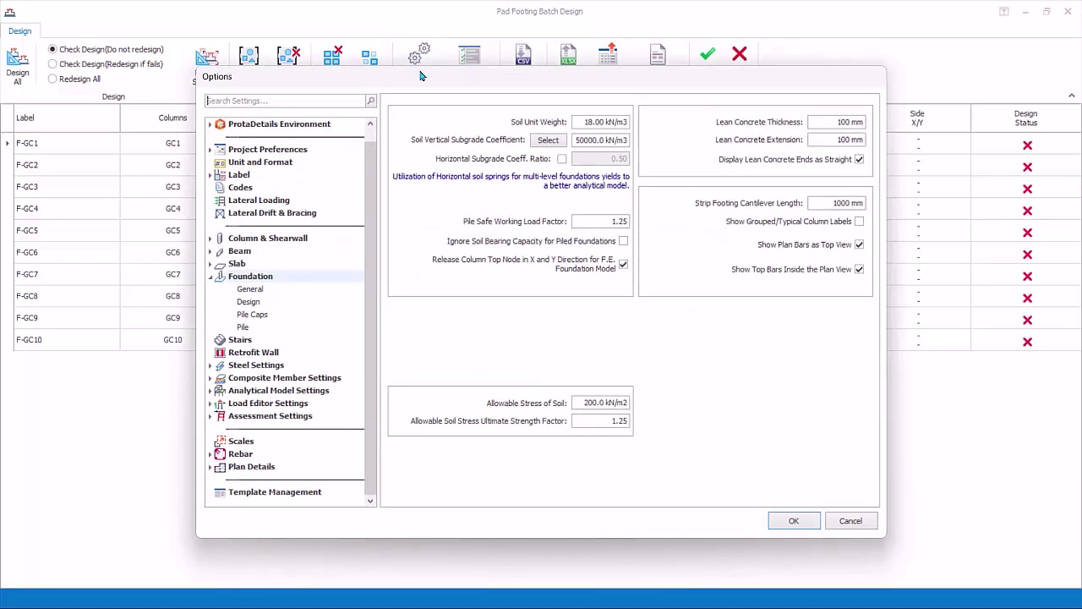
left_click(256, 289)
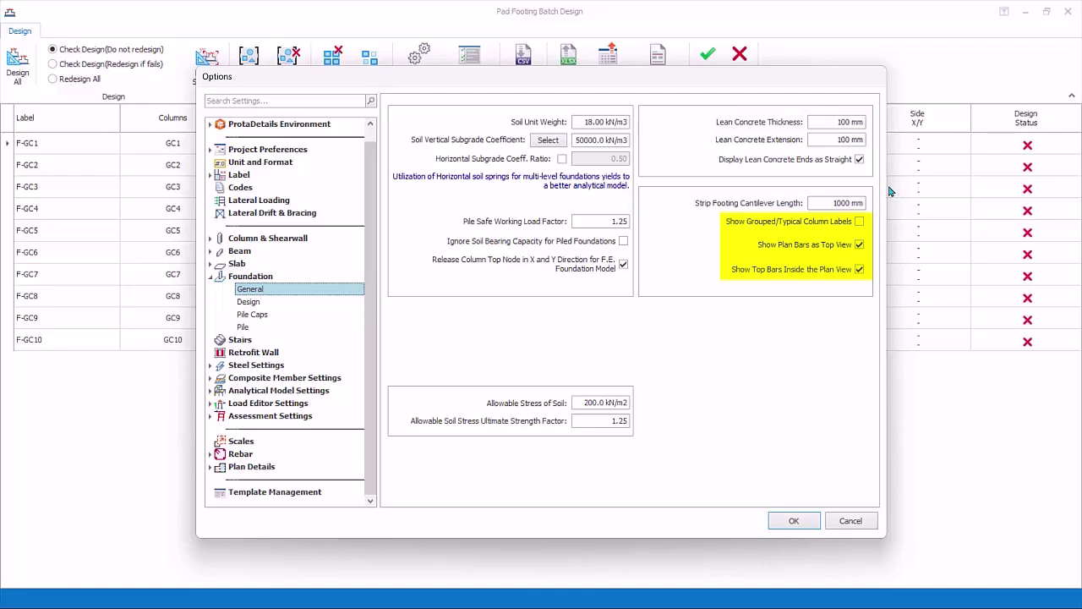
Step: Show the Foundation Design options and keep the default pad footing shape as Square
left_click(248, 302)
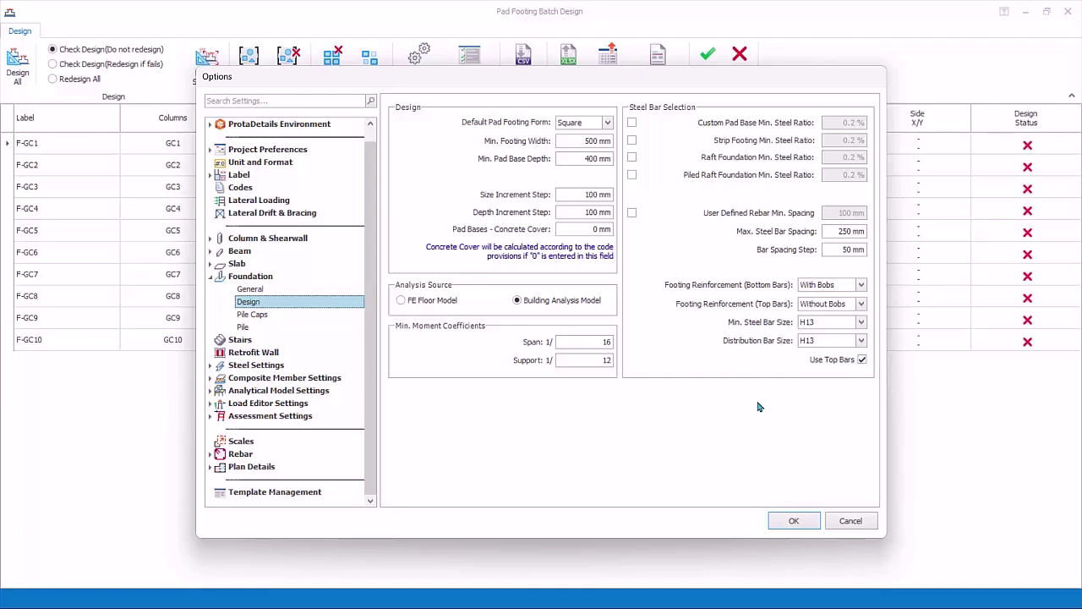
left_click(607, 123)
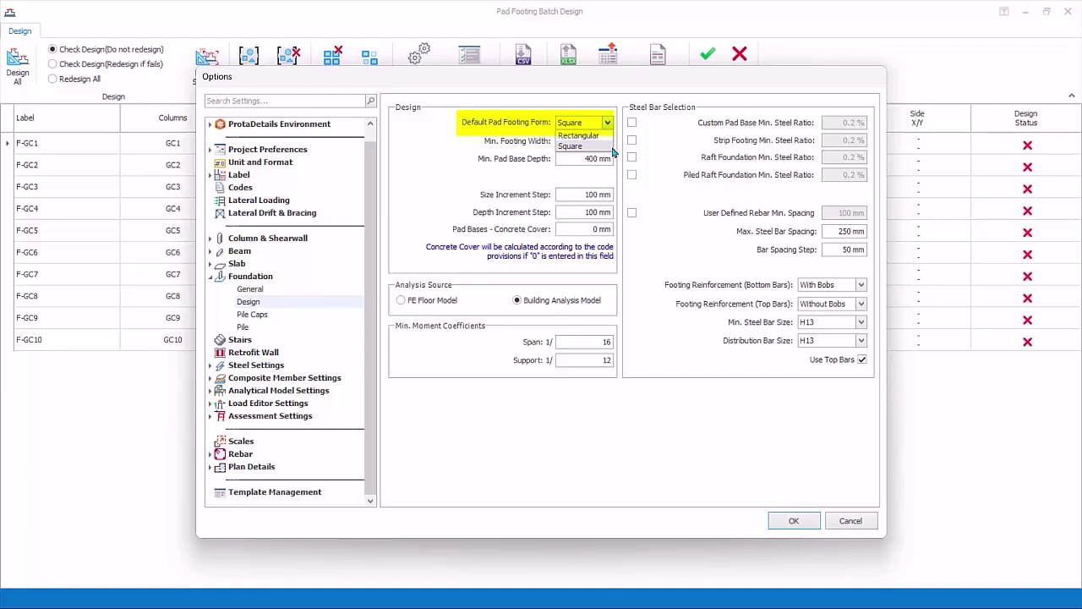
left_click(614, 152)
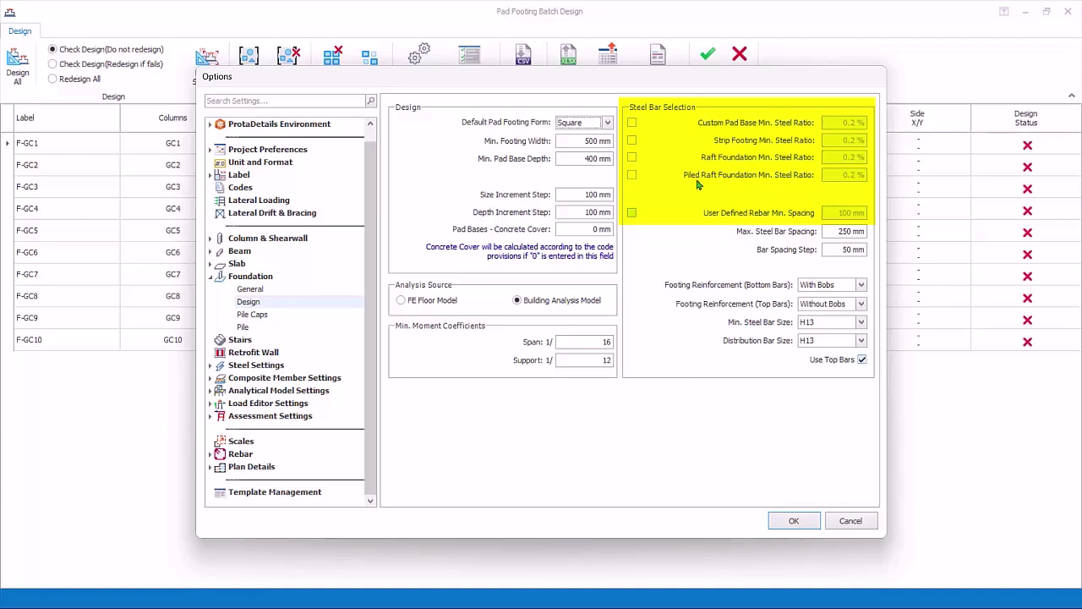
Step: Toggle the custom pad-base steel ratio and user-defined minimum rebar spacing on, then back off
left_click(632, 122)
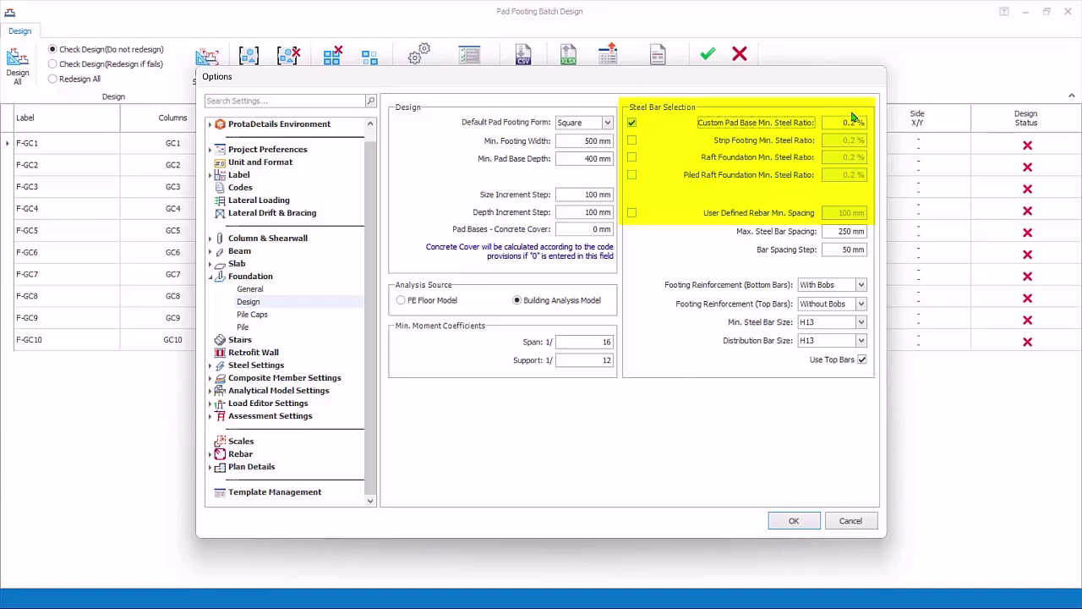
left_click(633, 123)
left_click(632, 213)
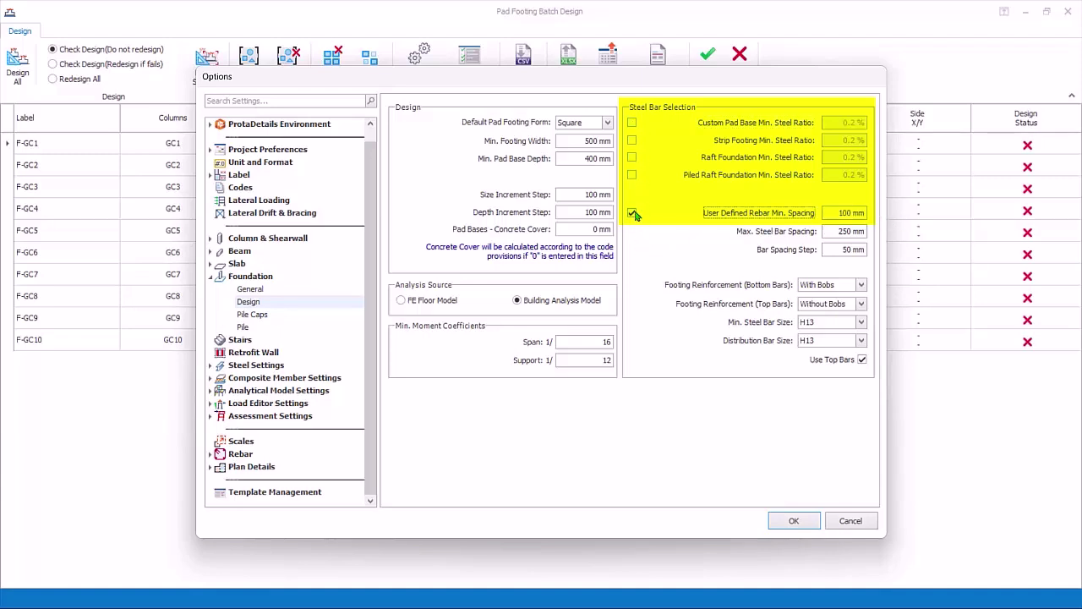
left_click(633, 214)
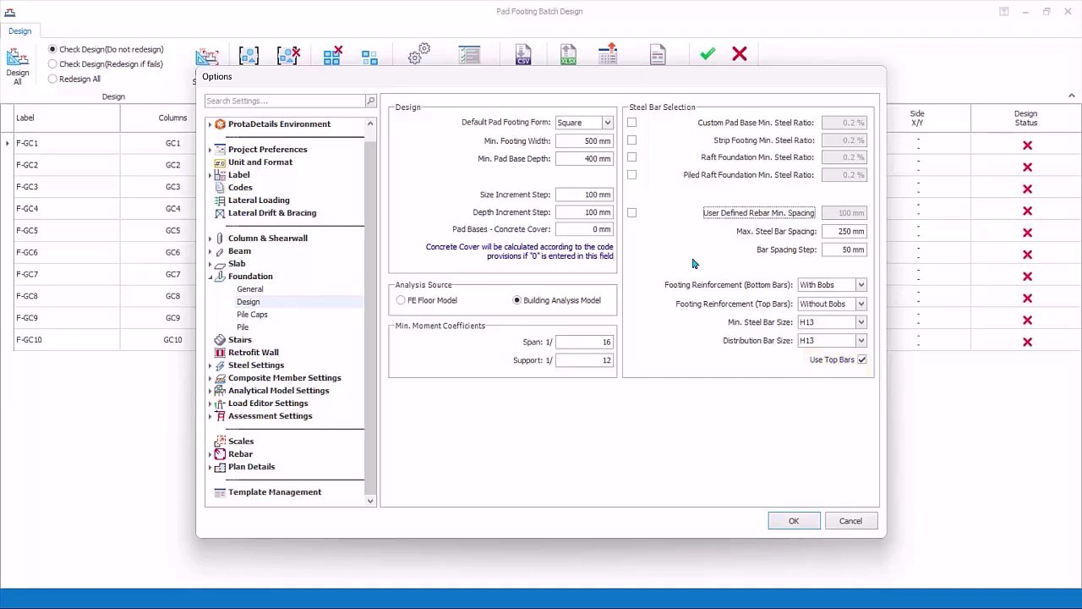
Step: Close Options and practise selecting footings F-GC1, F-GC3, F-GC5, F-GC7, then all, then reversed
left_click(794, 521)
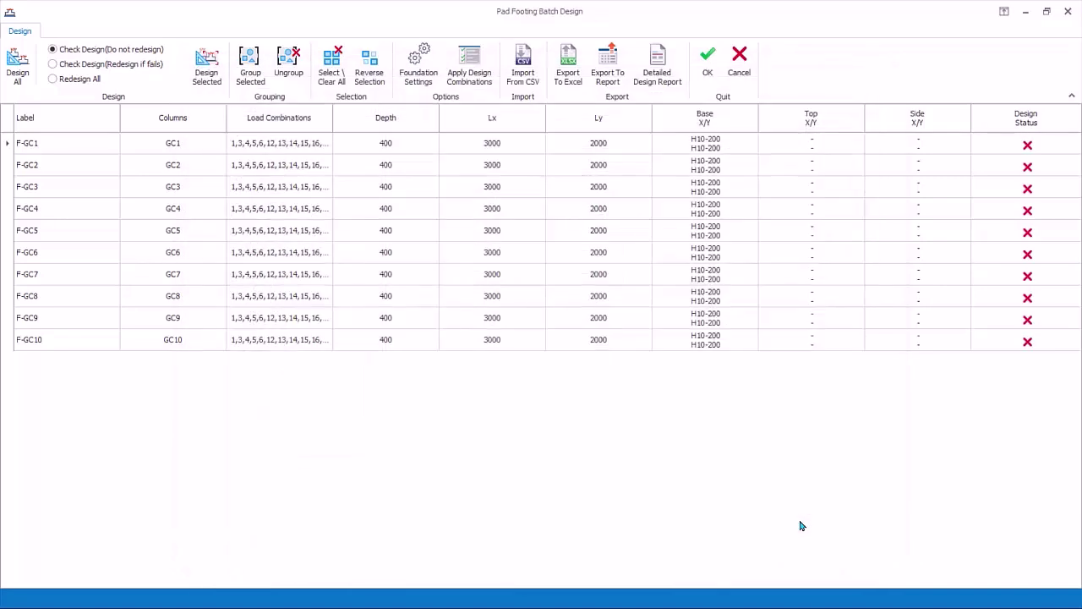
left_click(193, 148)
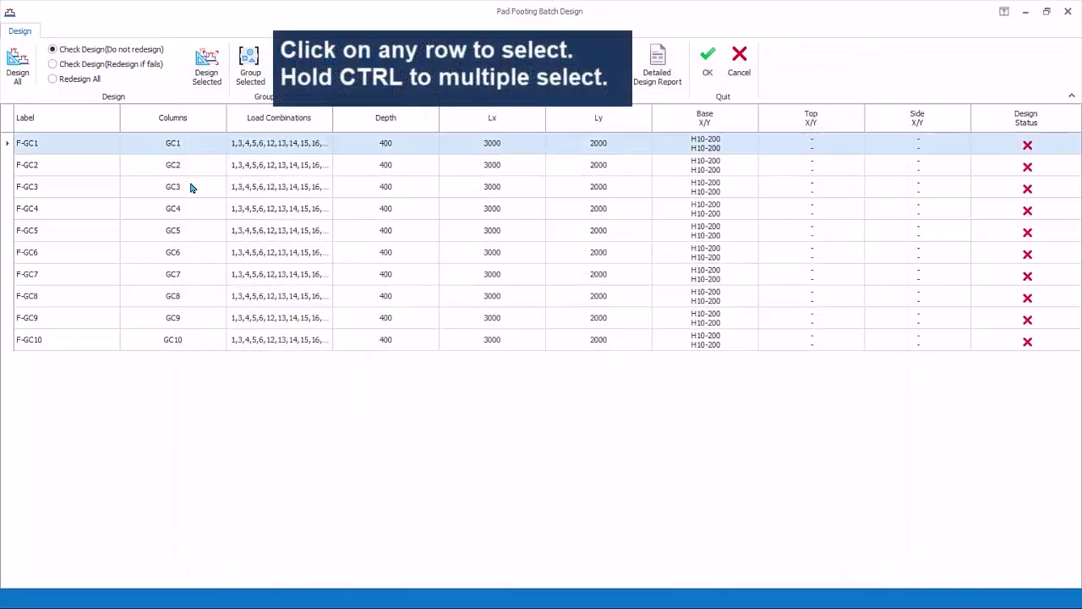
left_click(191, 187)
left_click(200, 148, "ctrl")
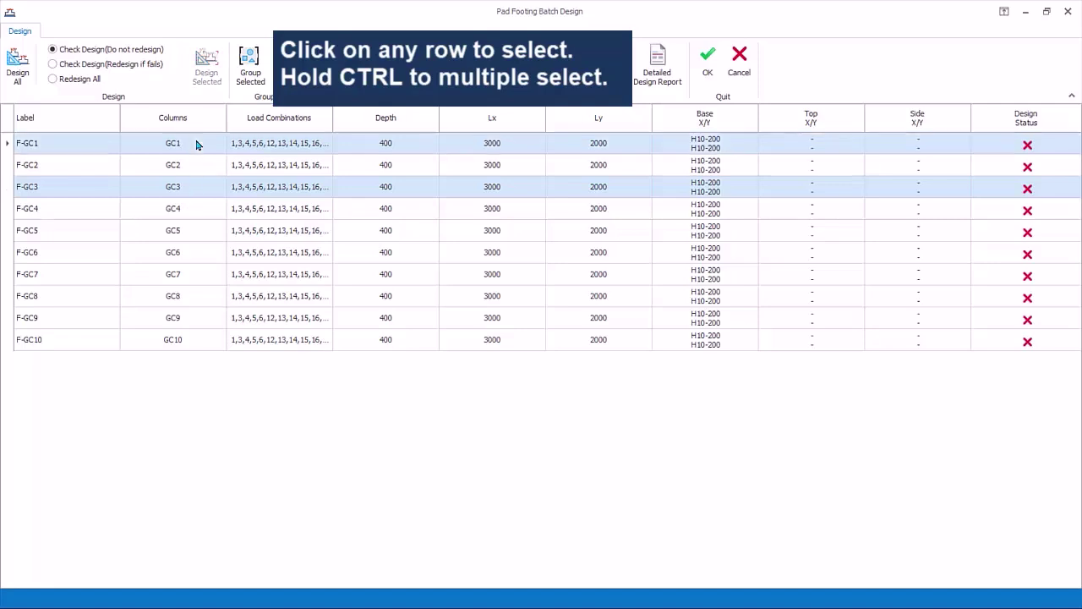
left_click(189, 236, "ctrl")
left_click(184, 279, "ctrl")
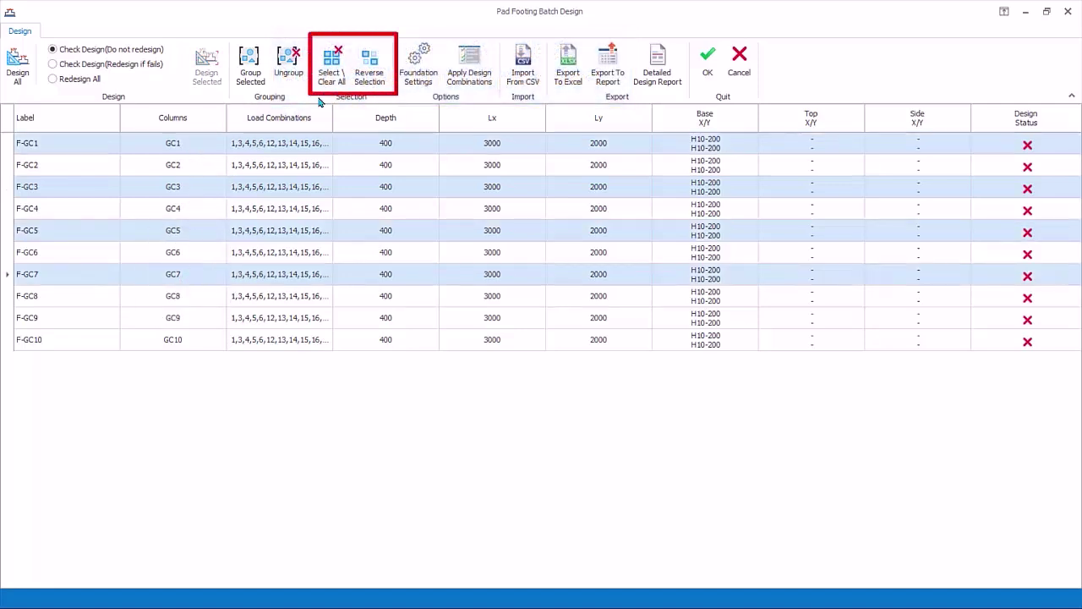
left_click(332, 76)
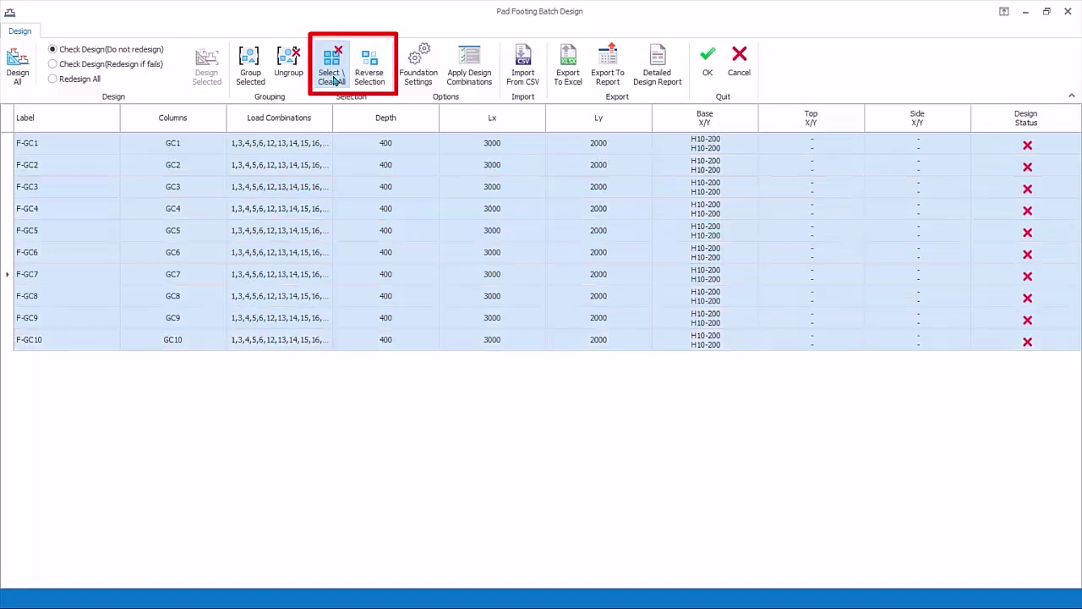
left_click(380, 80)
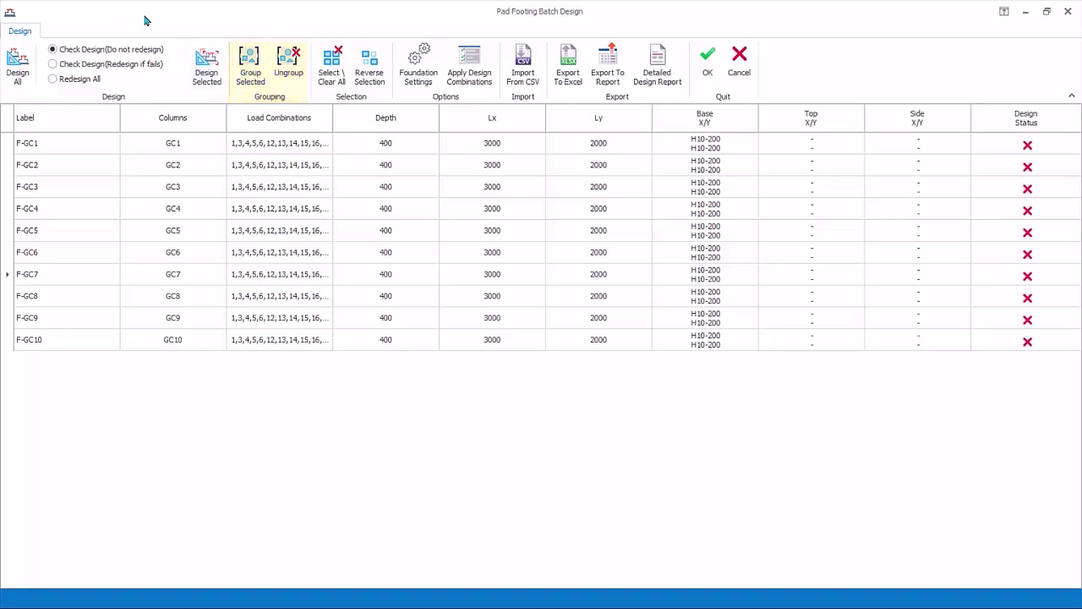
Step: Group footings F-GC1 and F-GC2 into one footing F-GC1
left_click(183, 147)
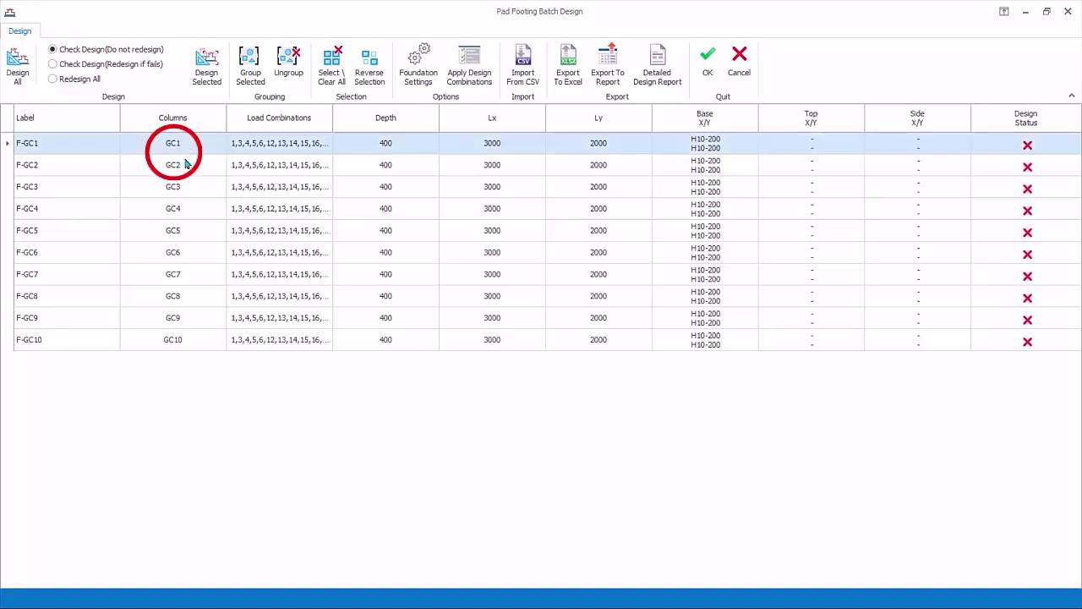
left_click(186, 164, "ctrl")
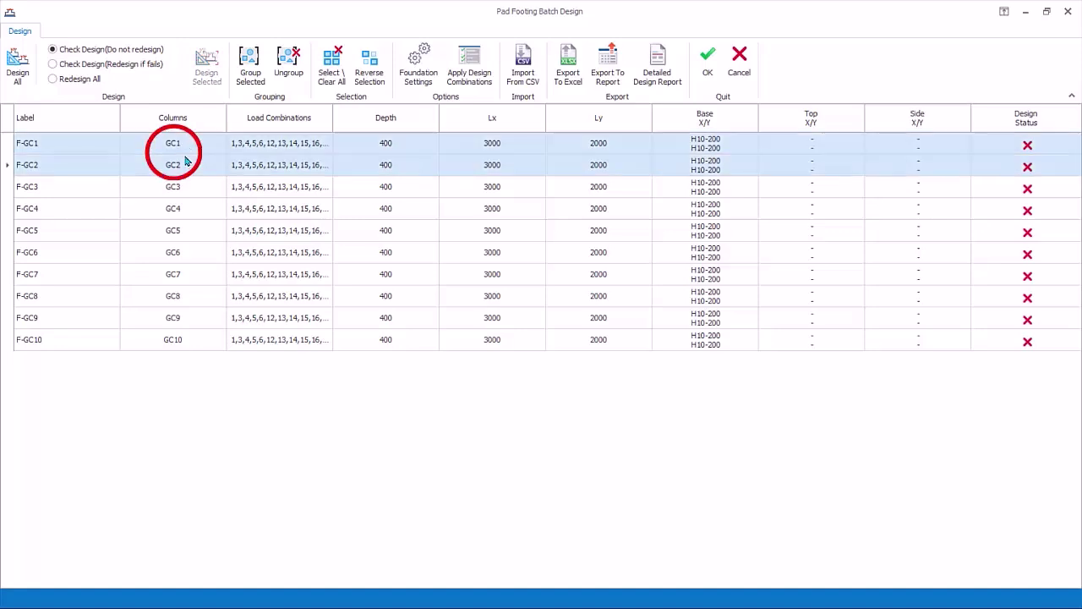
left_click(250, 72)
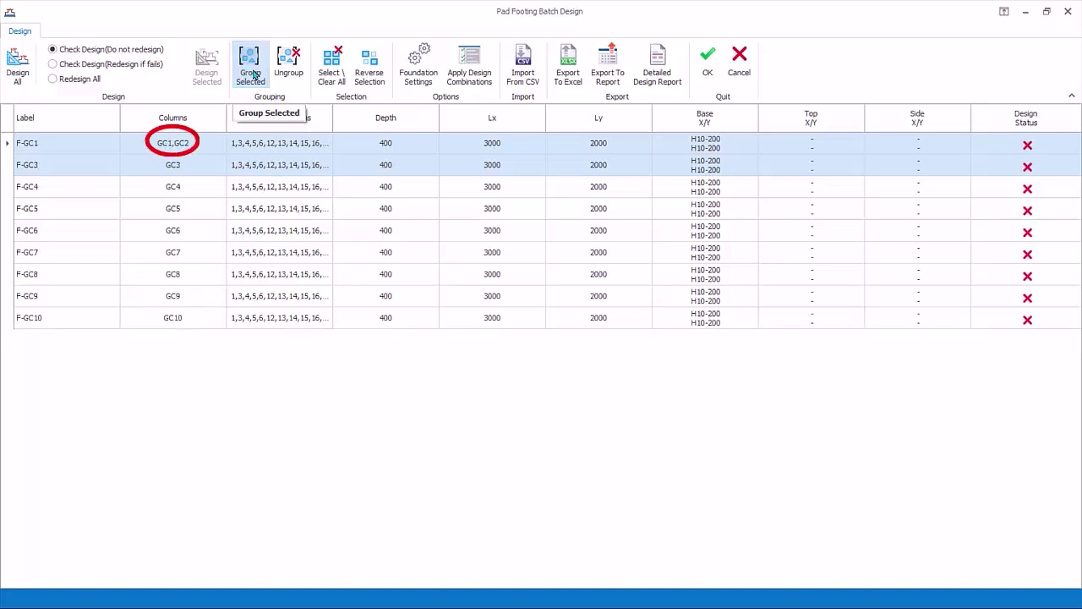
Step: Clear the selection and redesign all nine footings from scratch with Redesign All
left_click(332, 76)
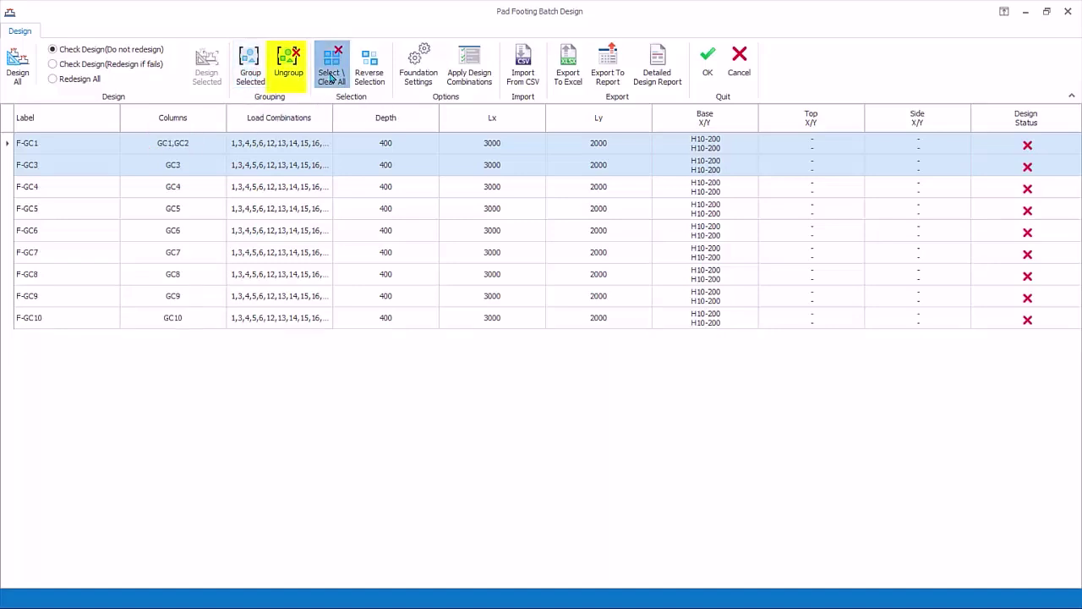
left_click(52, 78)
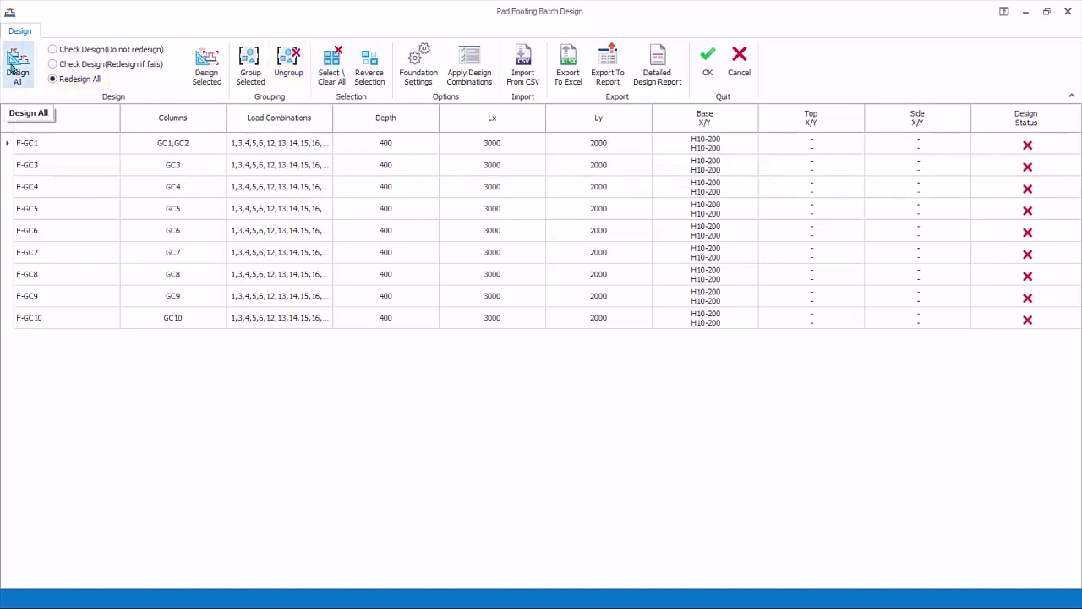
left_click(16, 66)
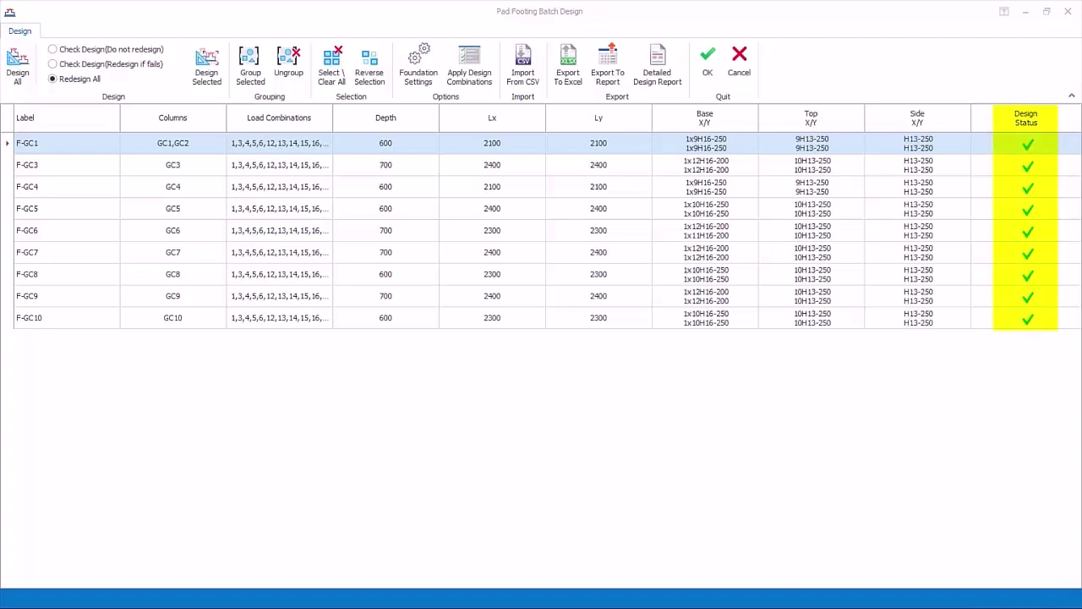
Step: Untick combinations 6, 13, 15 and 17 for F-GC1, tick Envelope, then cancel
left_click(471, 76)
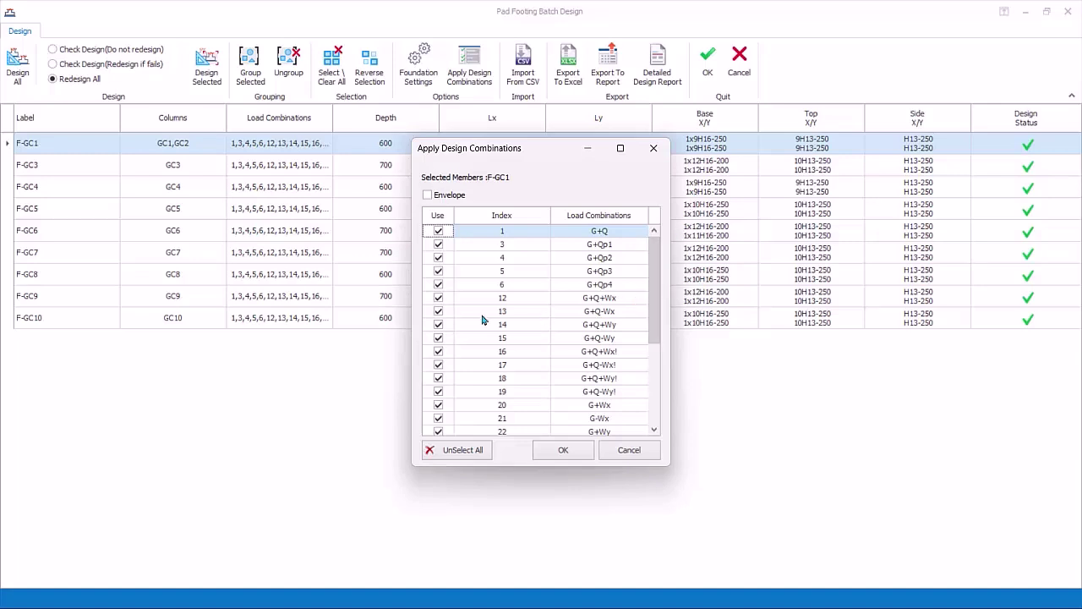
left_click(438, 284)
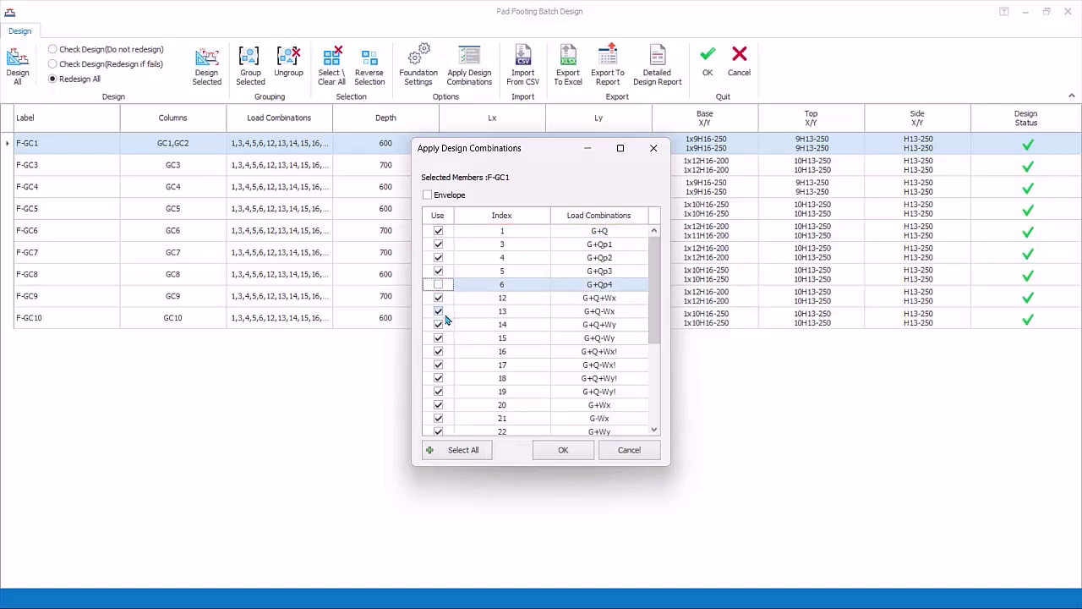
left_click(438, 311)
left_click(438, 338)
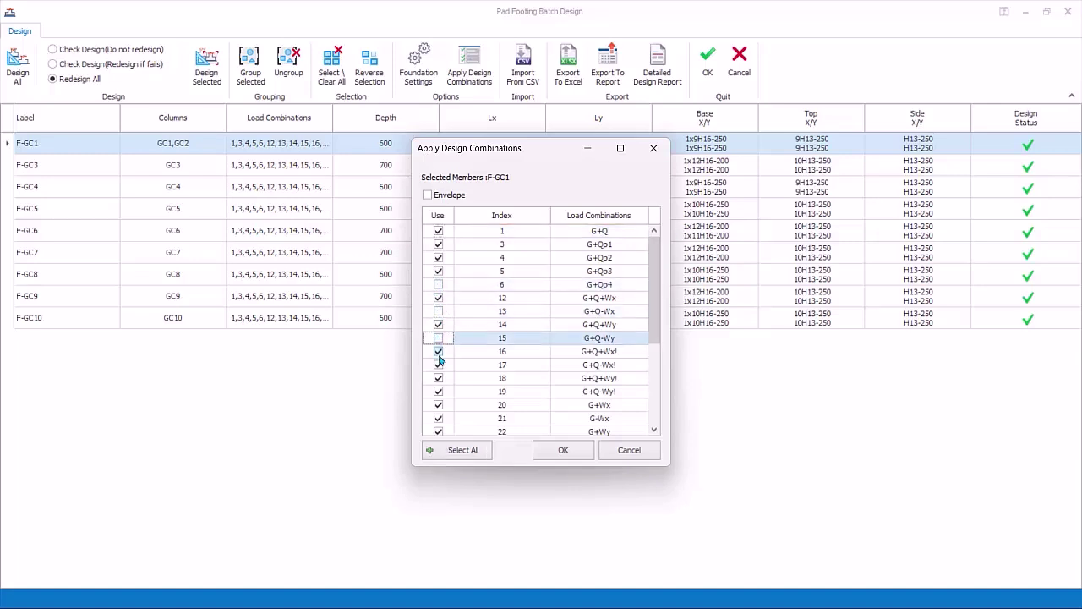
left_click(438, 364)
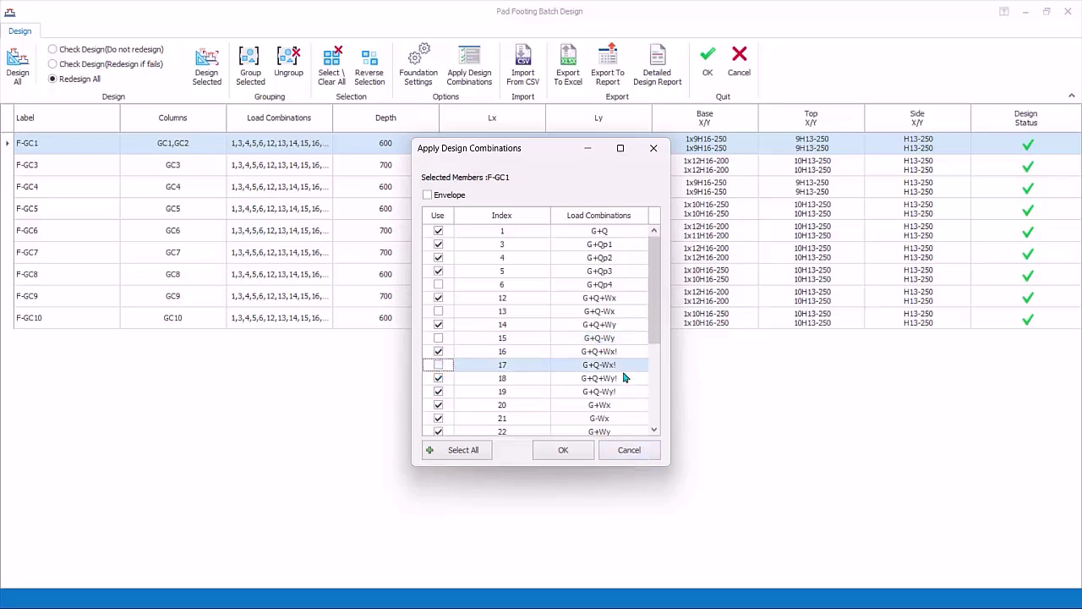
left_click(427, 195)
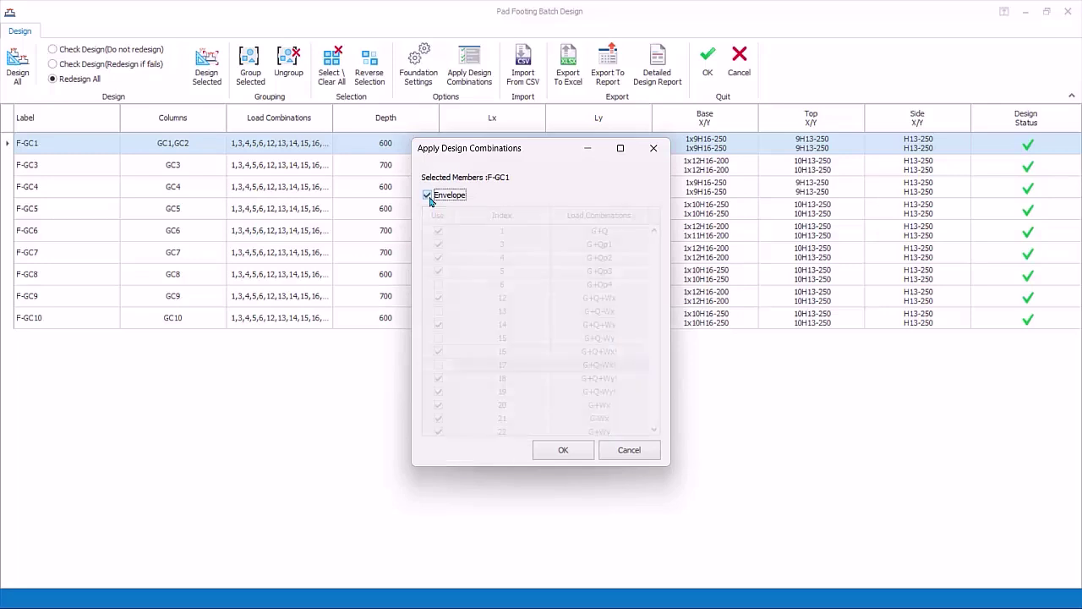
left_click(640, 456)
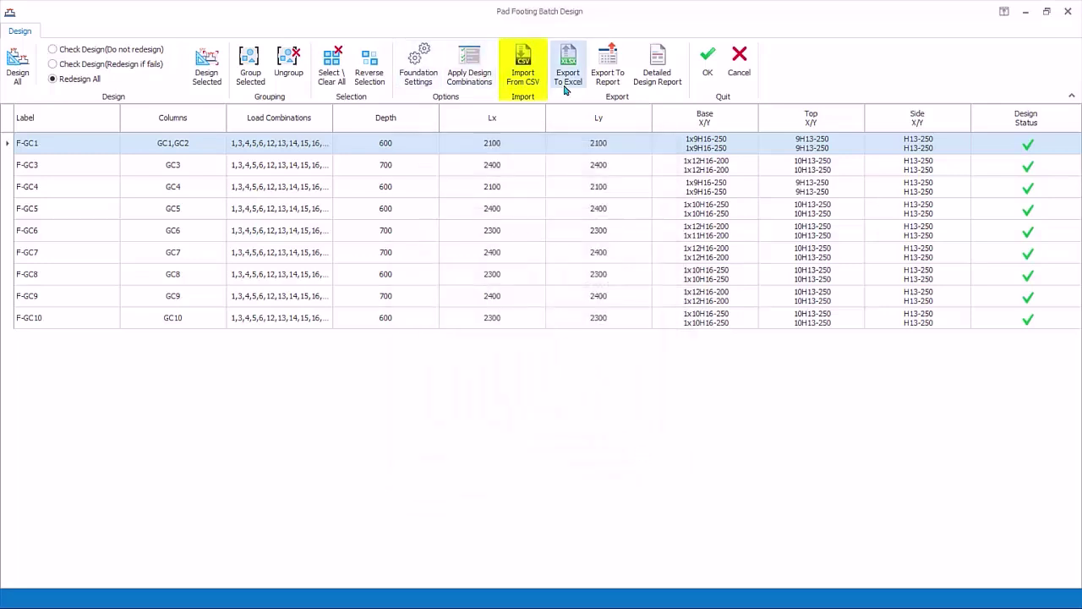
left_click(525, 78)
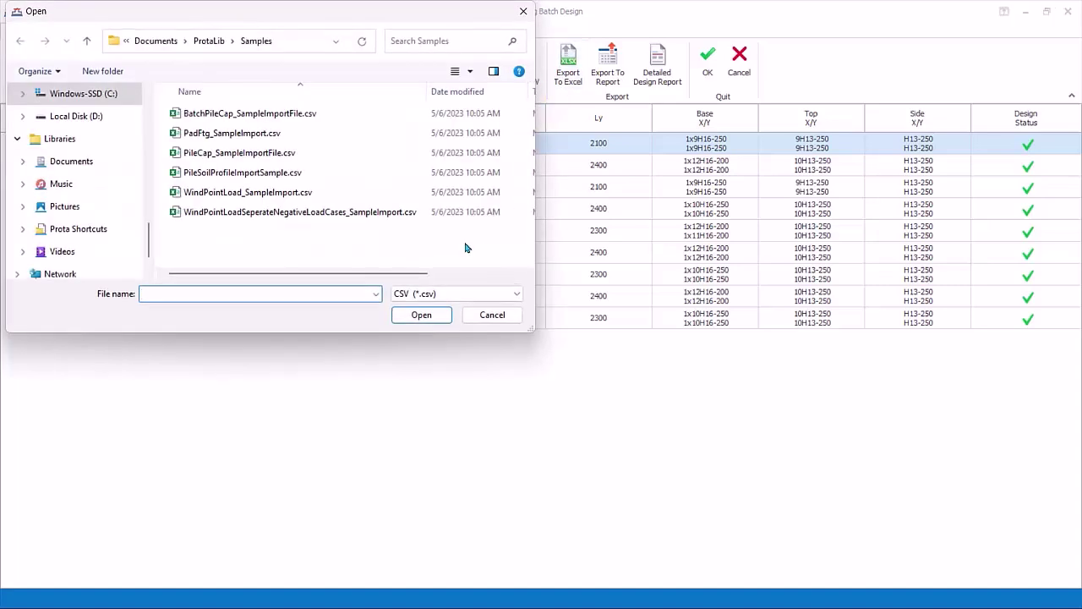
left_click(269, 136)
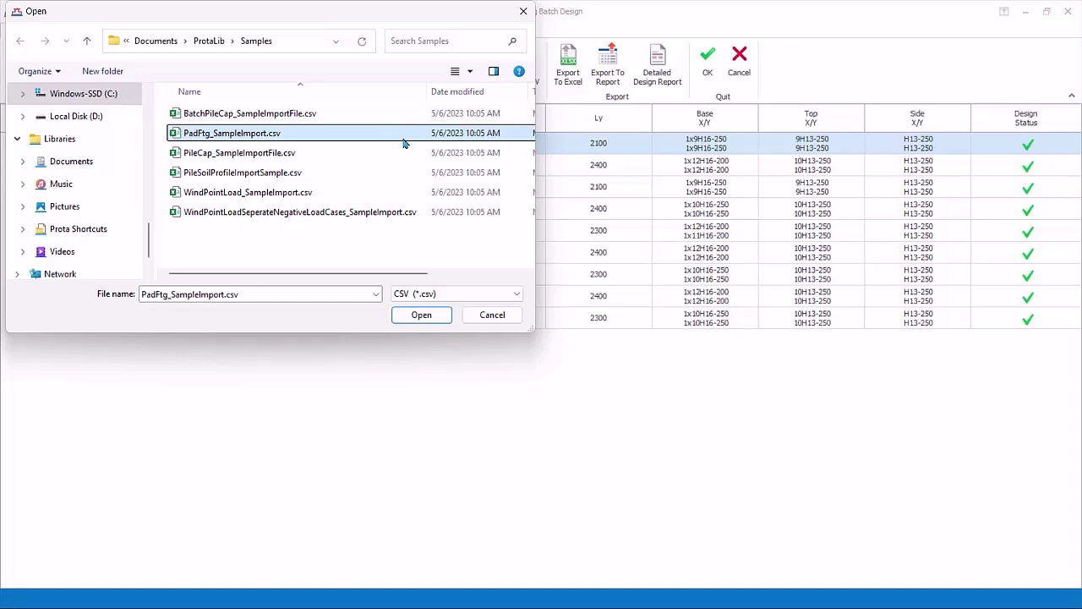
left_click(507, 318)
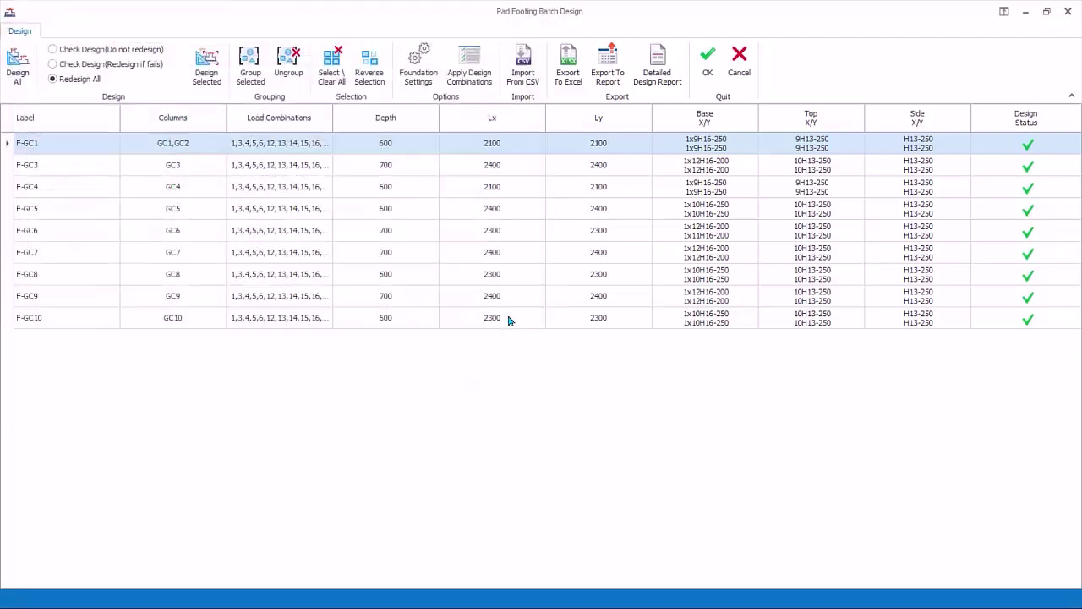
left_click(605, 76)
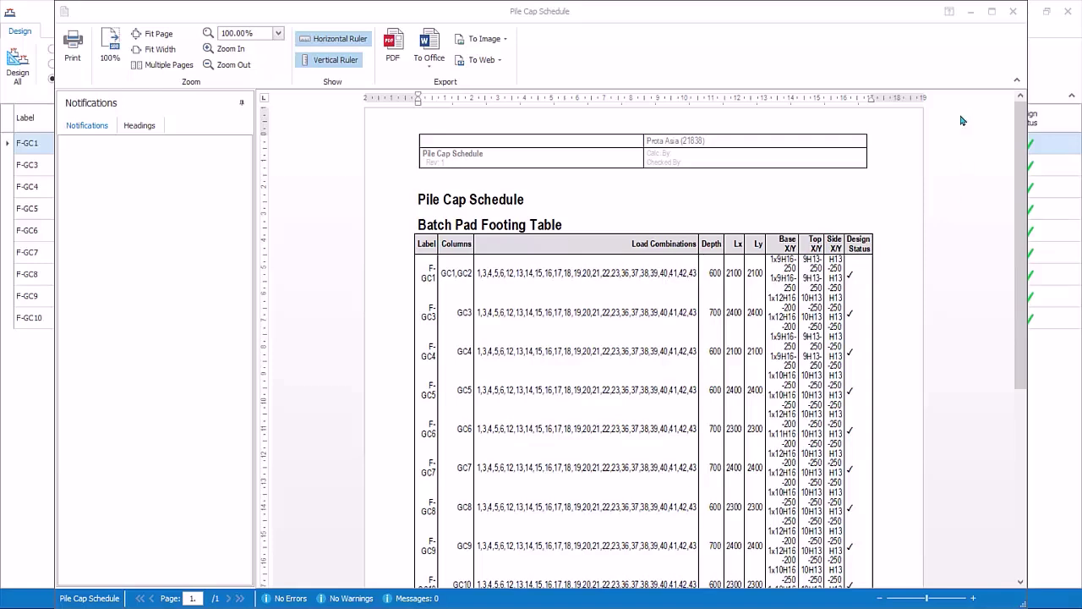
left_click(1014, 12)
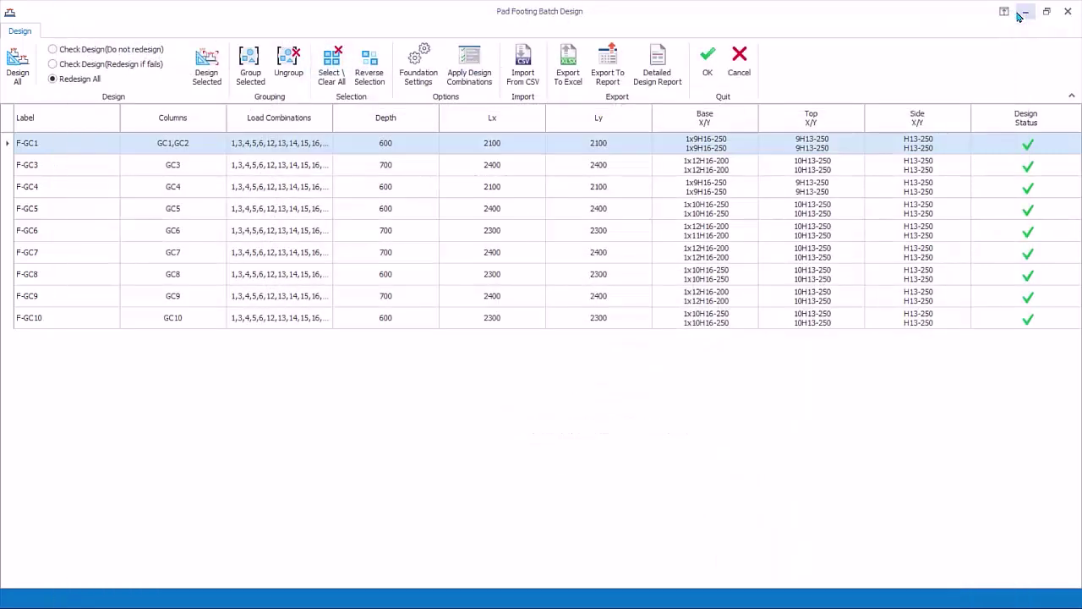
left_click(571, 84)
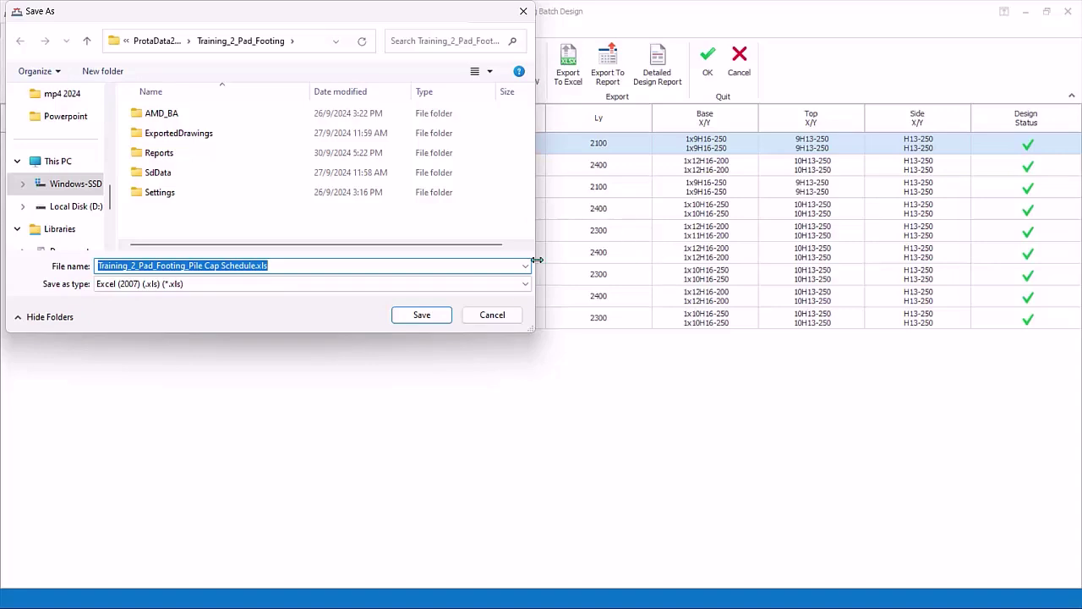
left_click(488, 314)
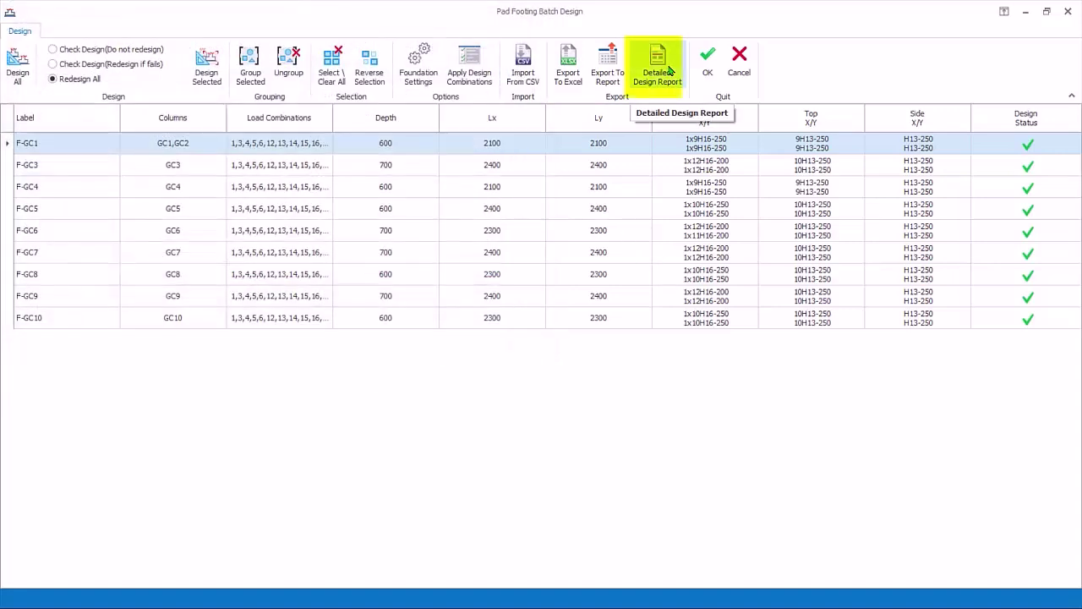
left_click(668, 71)
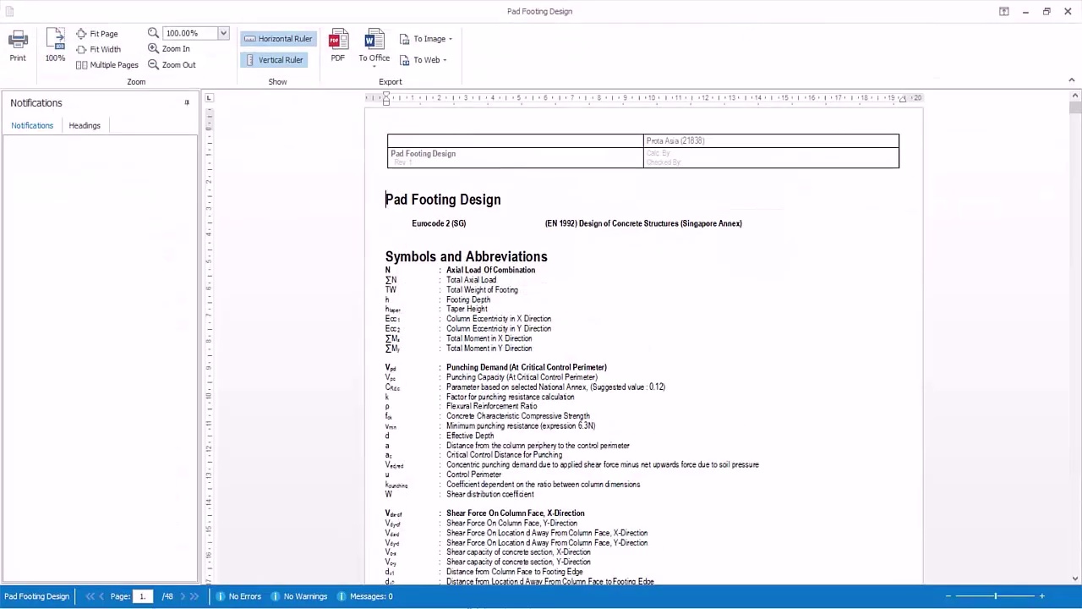
scroll(829, 471, "down", 10)
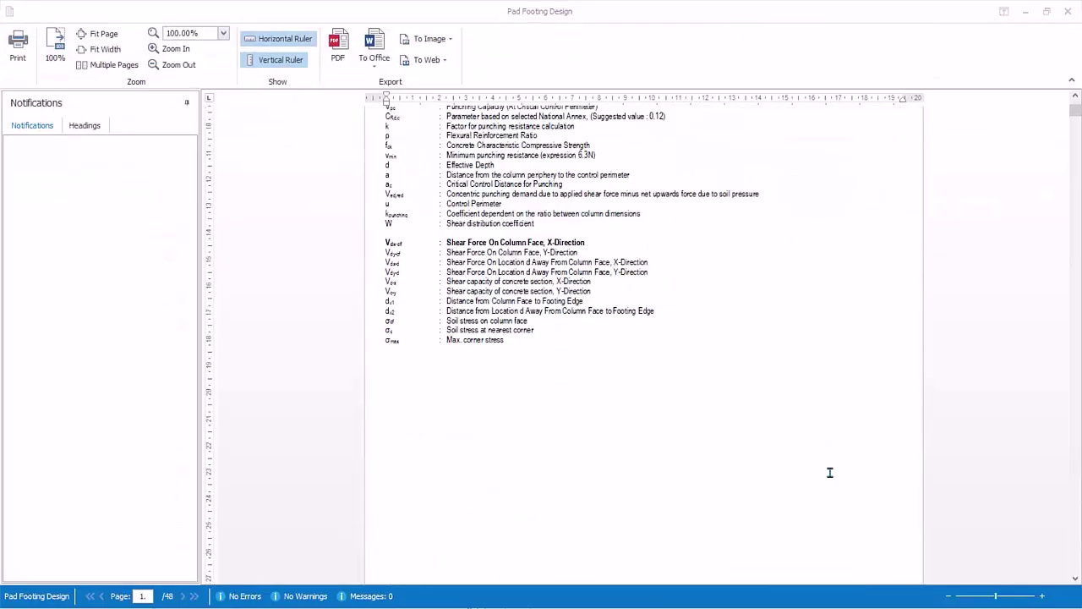
scroll(829, 472, "down", 1)
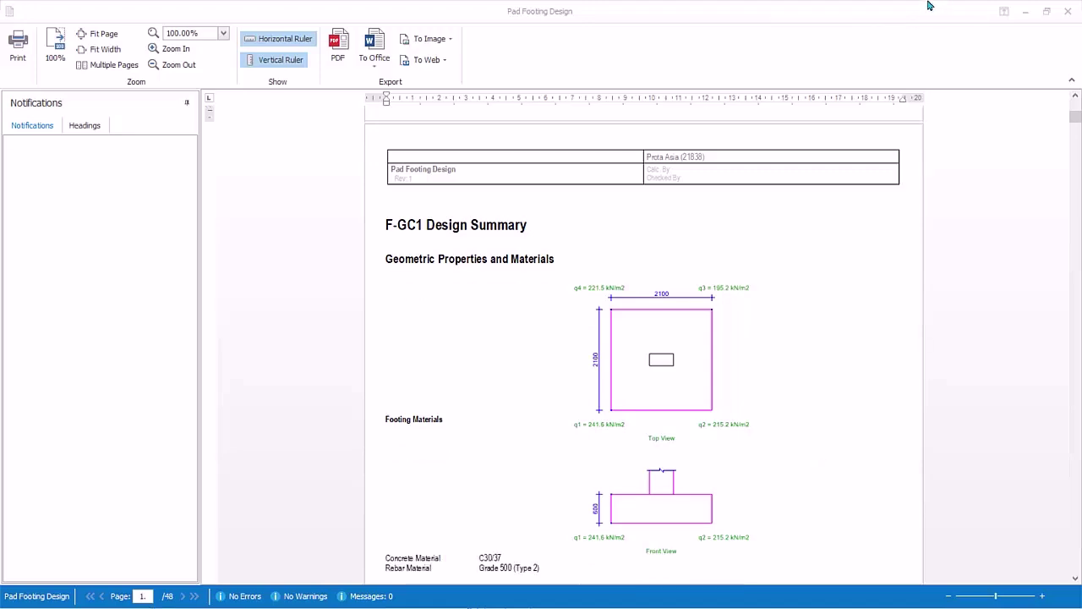
left_click(907, 18)
left_click(1068, 11)
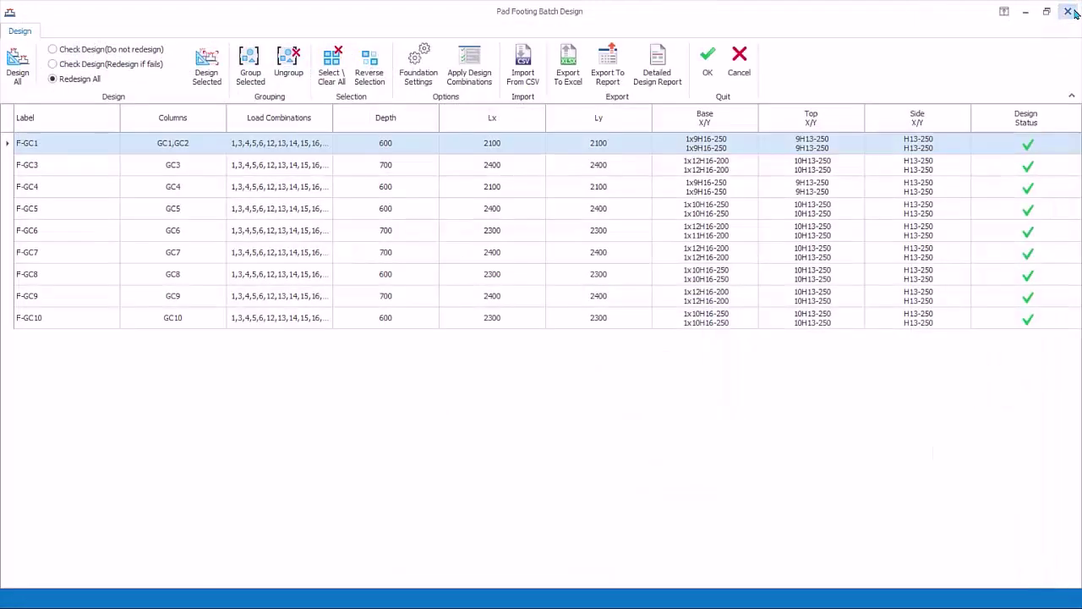
Step: Open F-GC3 in the Pad Footing editor and view its rebar cage in 3D
left_click(193, 169)
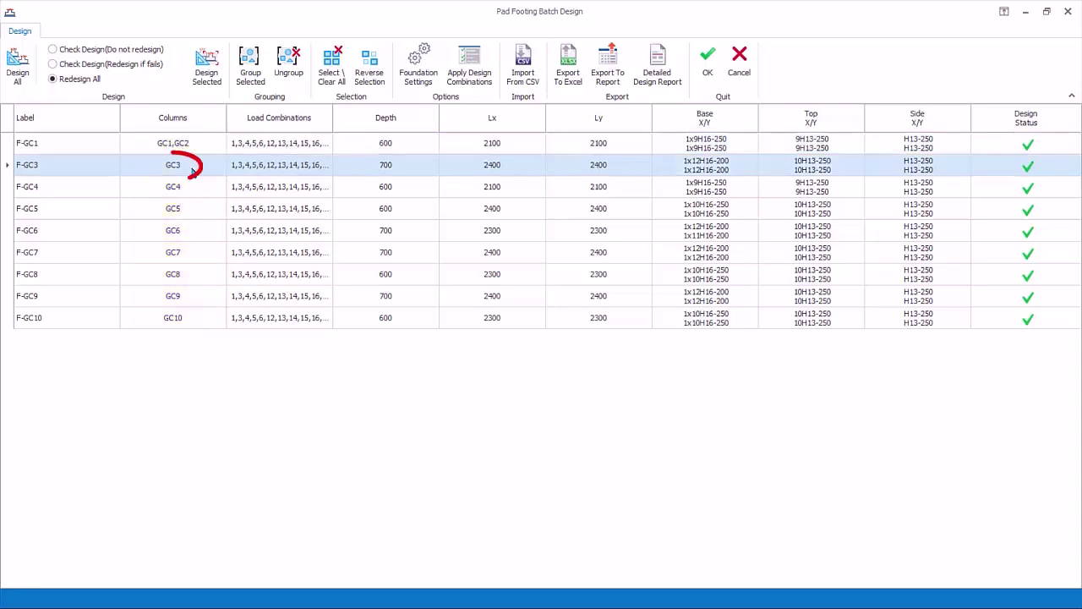
double_click(193, 168)
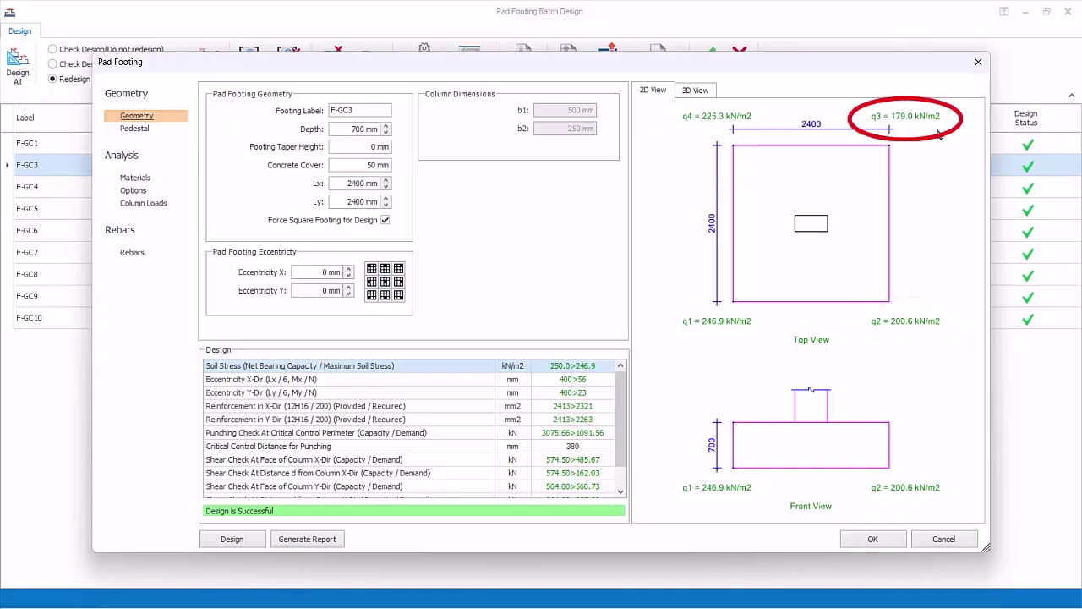
left_click(693, 93)
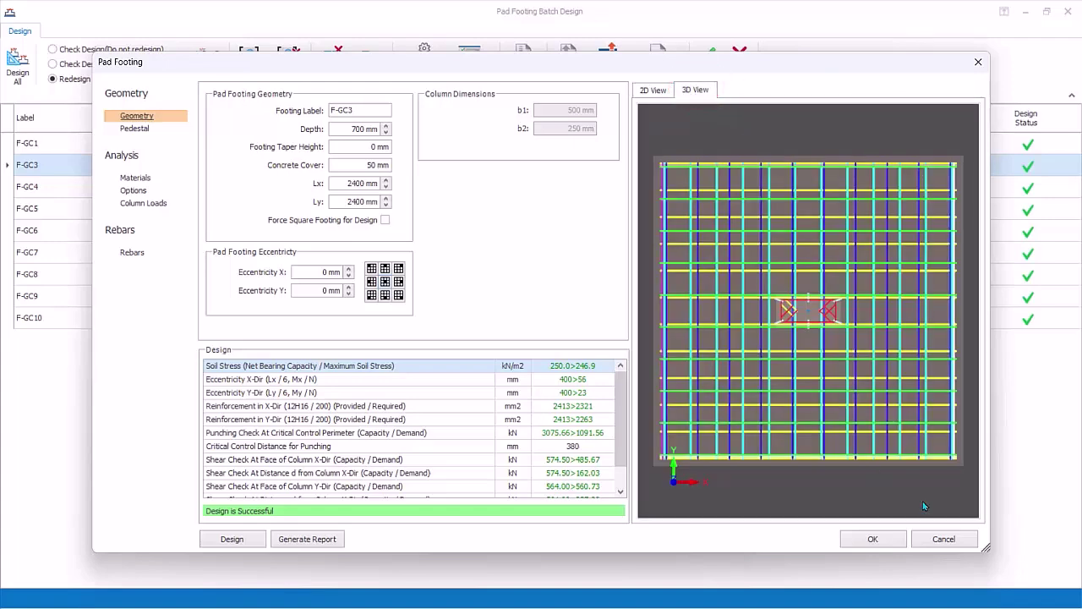
middle_click_drag(907, 483, 887, 386)
scroll(887, 386, "down", 3)
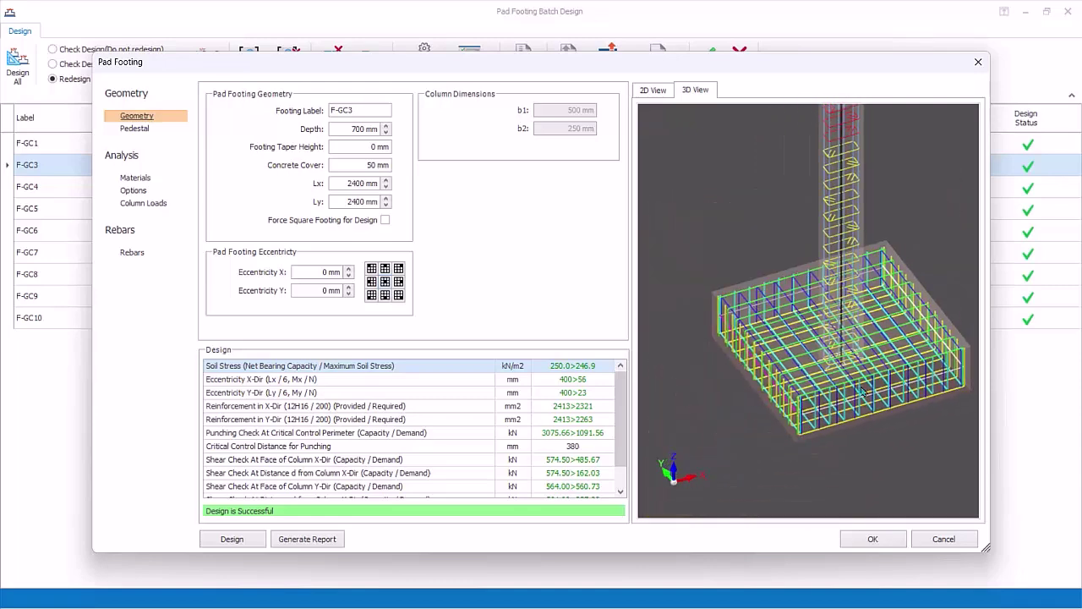
Step: Return to 2D View and review the Y-direction reinforcement and shear check results
left_click(652, 90)
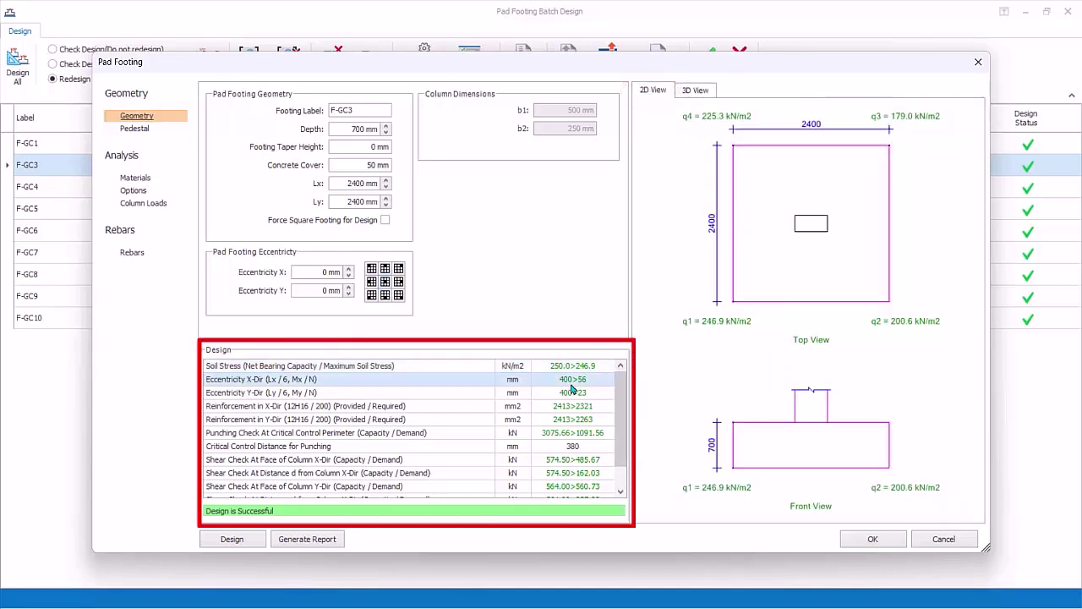
left_click(583, 420)
left_click(625, 487)
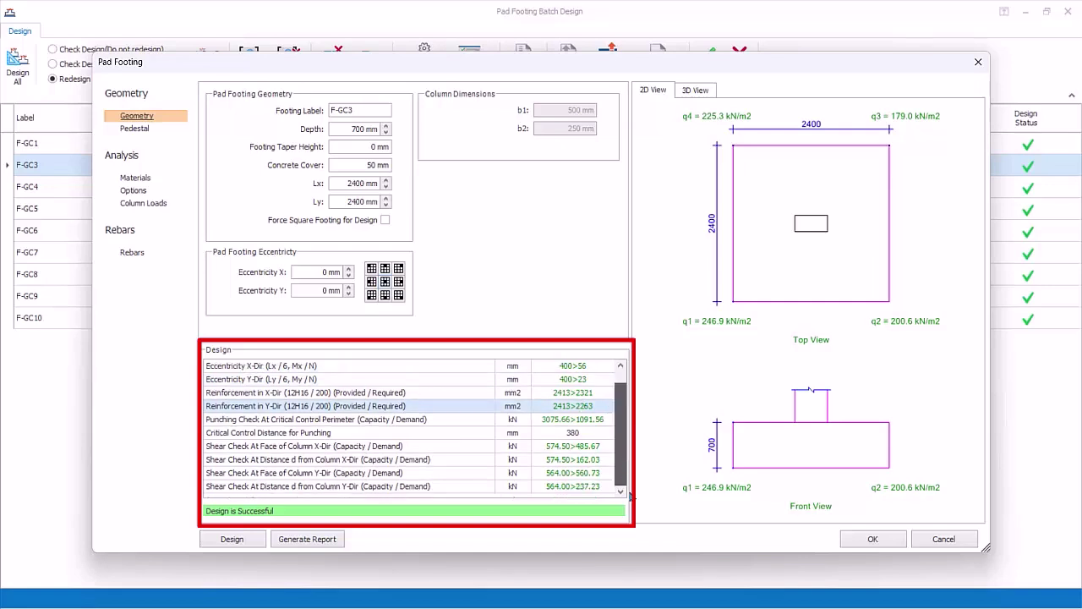
left_click(570, 462)
left_click(568, 489)
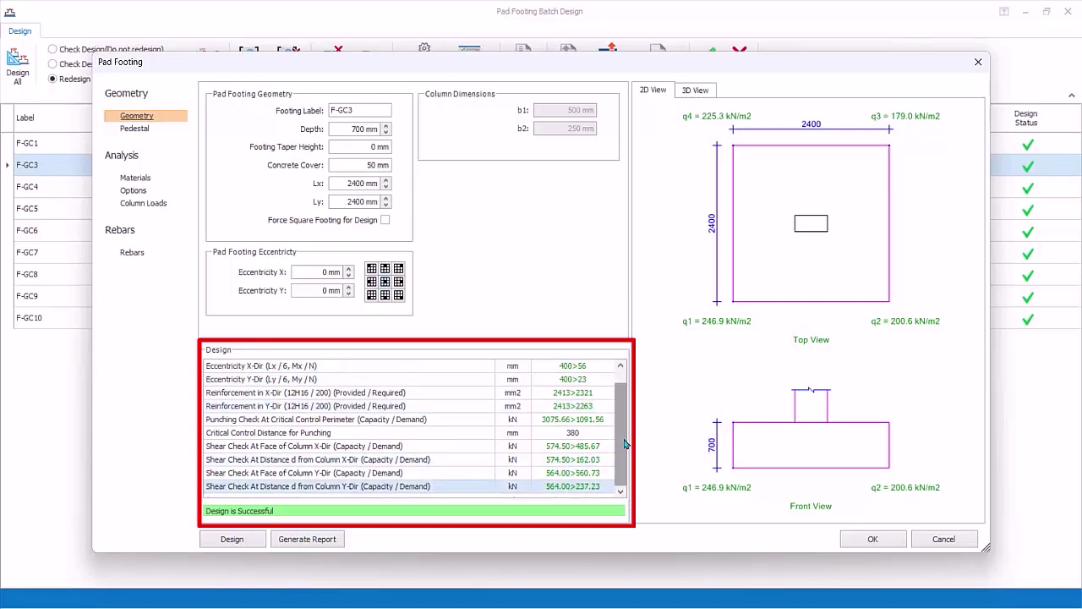
left_click_drag(625, 445, 628, 406)
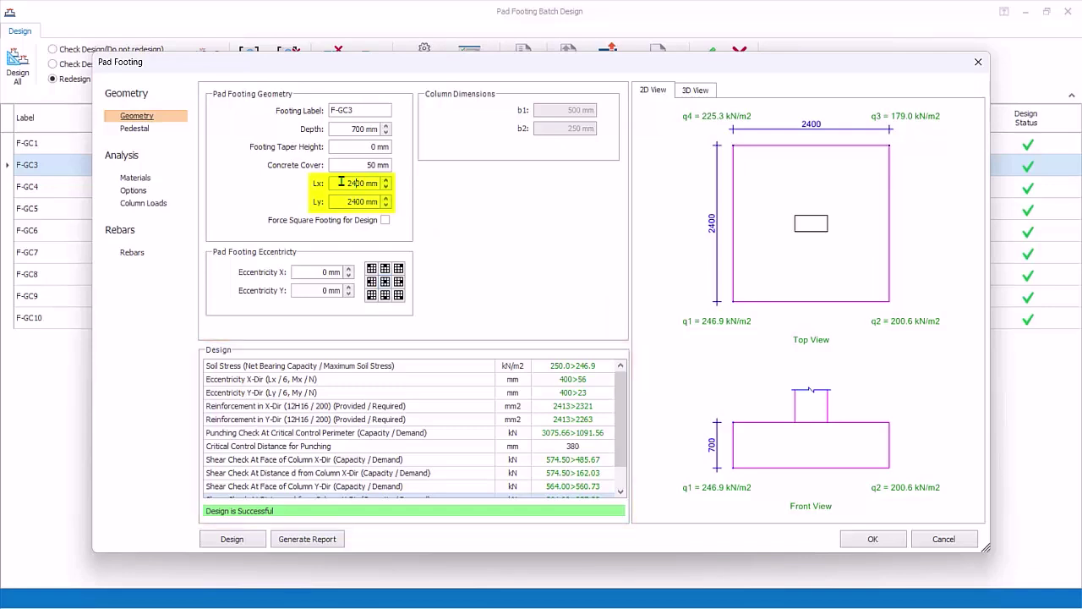
Step: Set the F-GC3 footing size to 2500 × 2500 mm
left_click_drag(341, 182, 431, 186)
type("2500")
key("Tab")
type("2500")
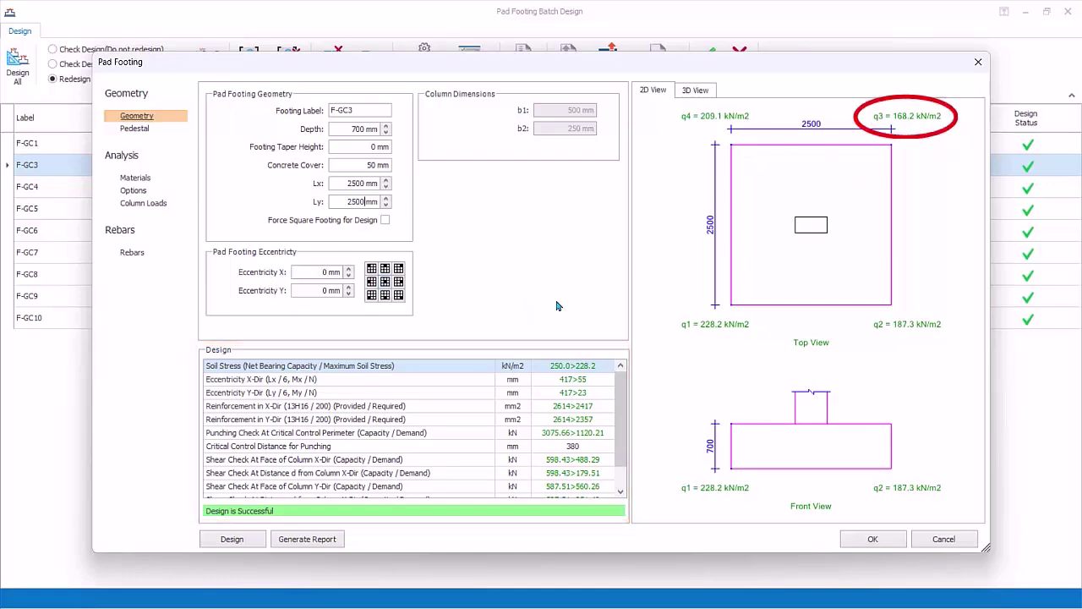
Step: Try an Eccentricity X of 1000 mm and edge offsets, then recentre the column
left_click(313, 273)
double_click(313, 273)
type("1000")
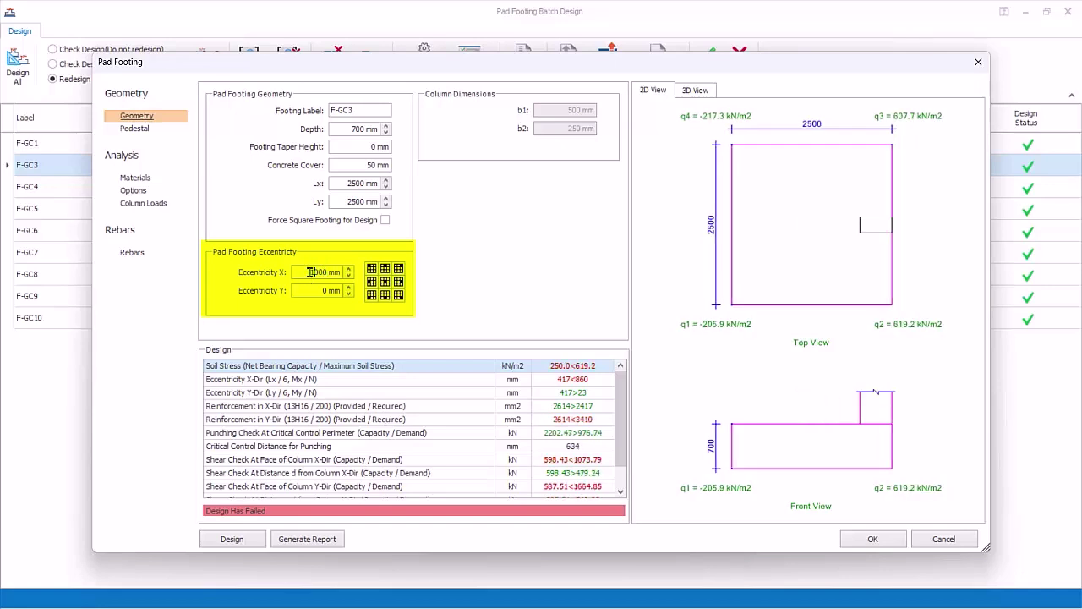
left_click(373, 283)
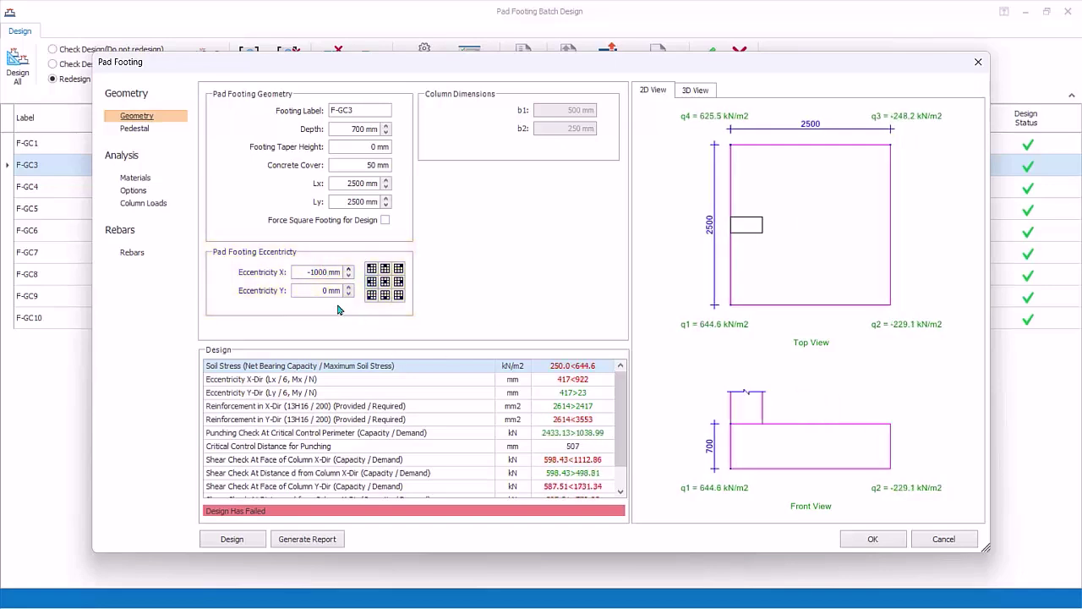
left_click(385, 283)
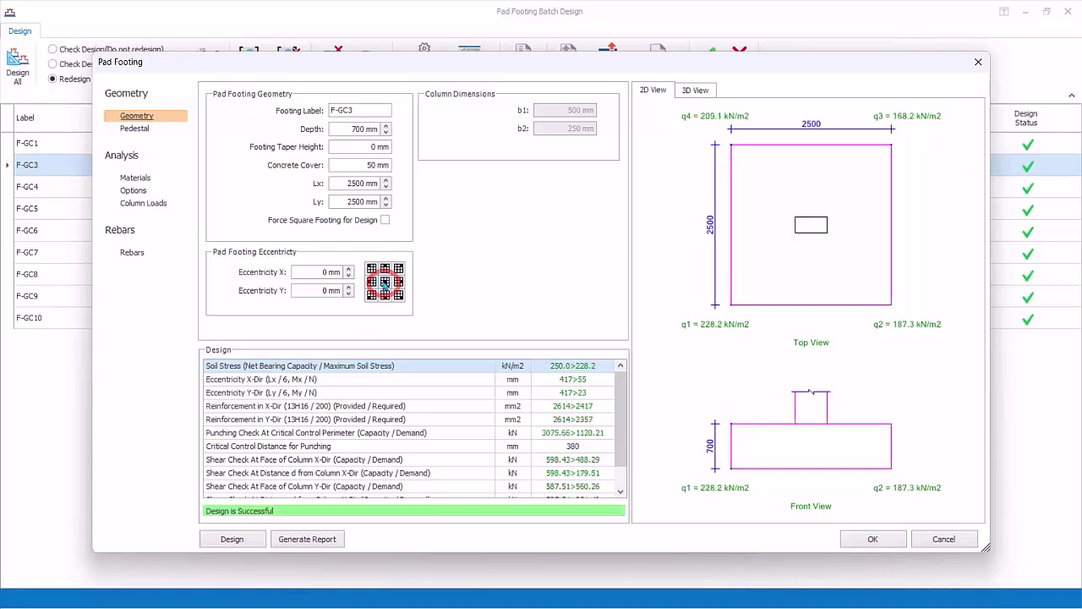
Step: Add a pedestal to F-GC3 and set its Ly to 800 mm
left_click(133, 130)
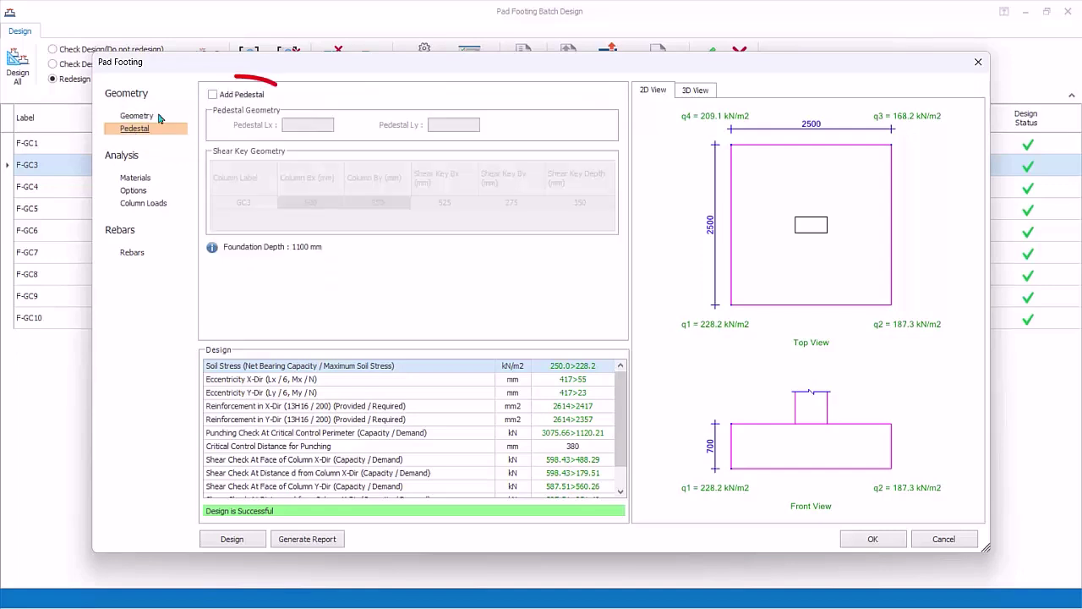
left_click(212, 94)
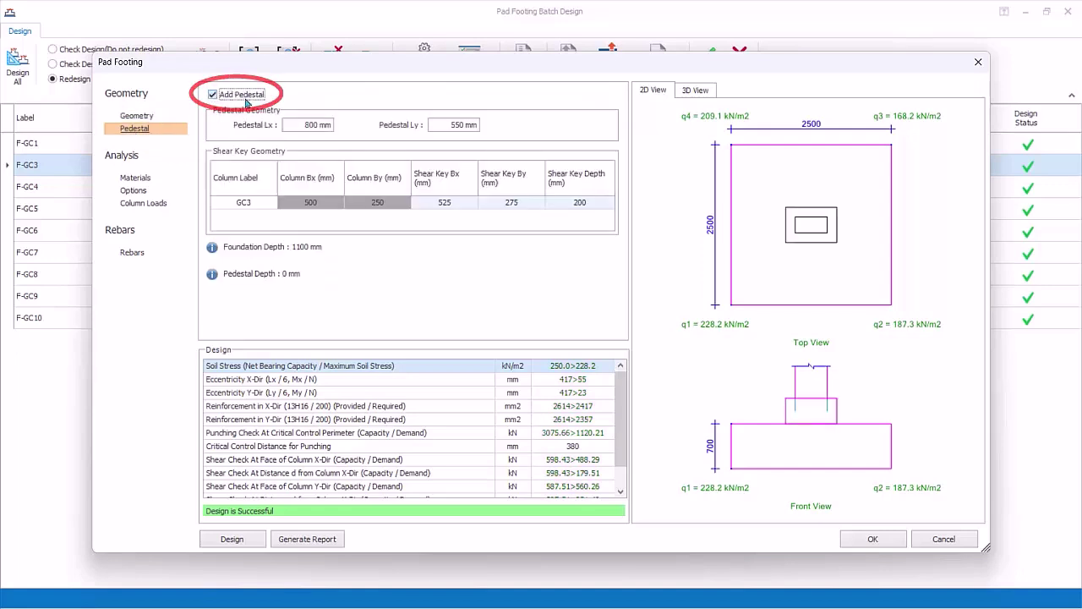
left_click(302, 126)
left_click_drag(303, 125, 356, 129)
left_click(447, 127)
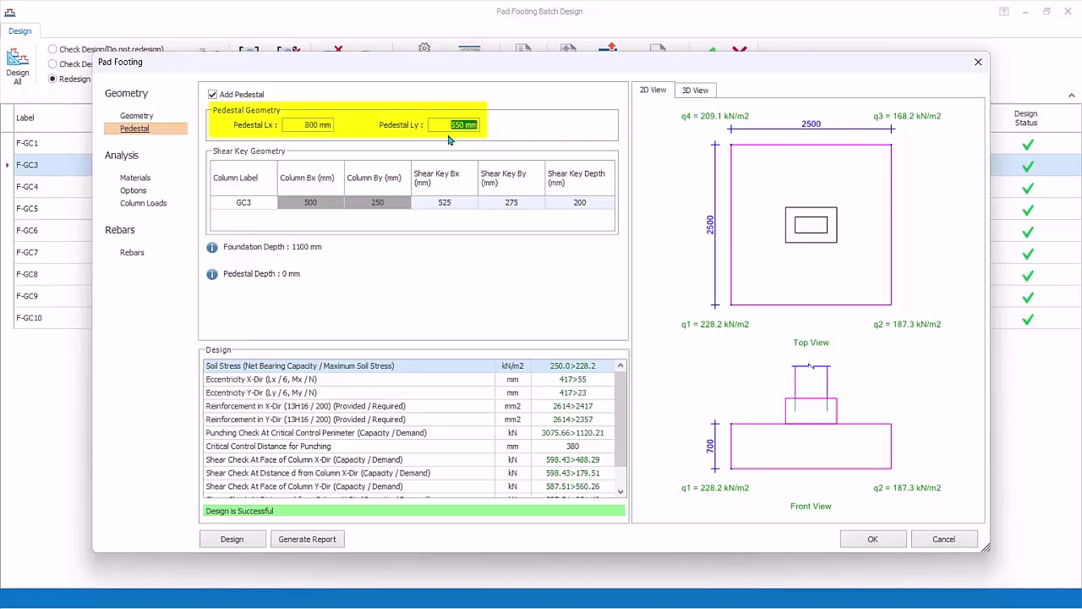
type("800")
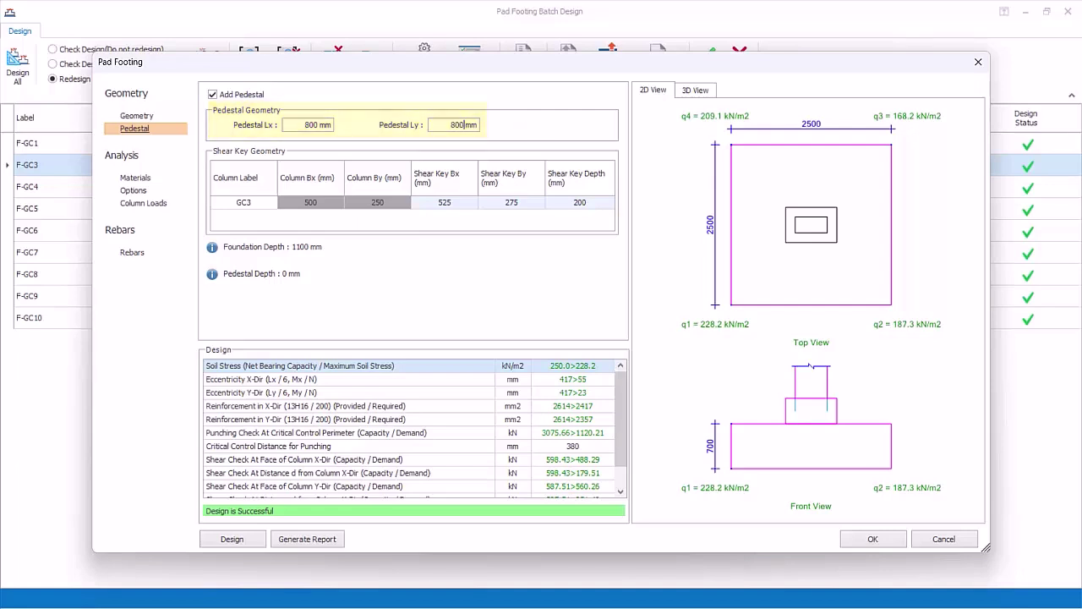
left_click(443, 204)
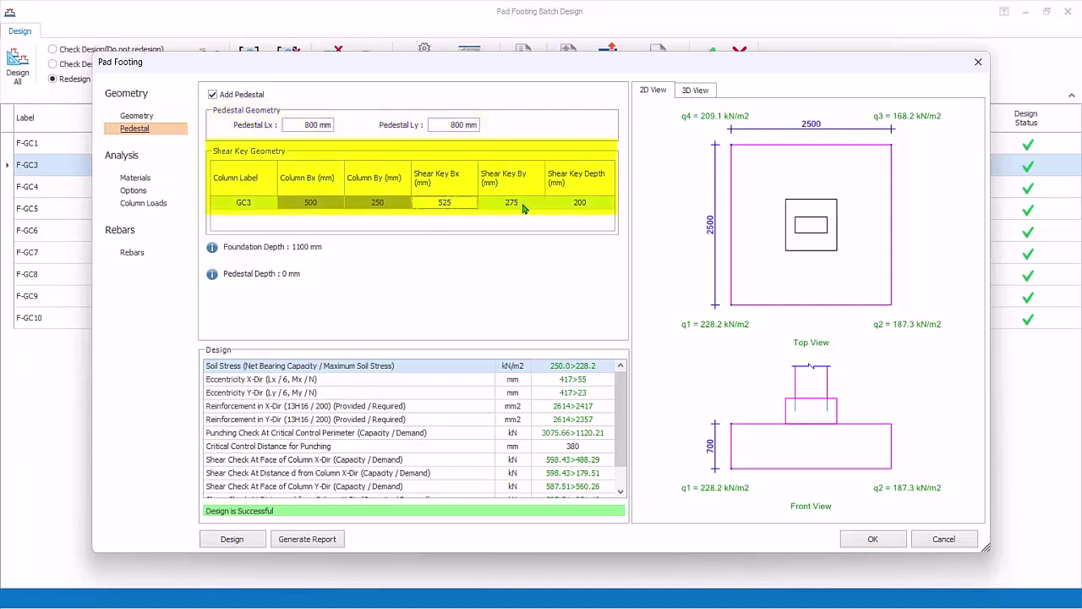
Step: Review the shear key values and the 3D pedestal view, then remove the pedestal and return to 2D
left_click(521, 208)
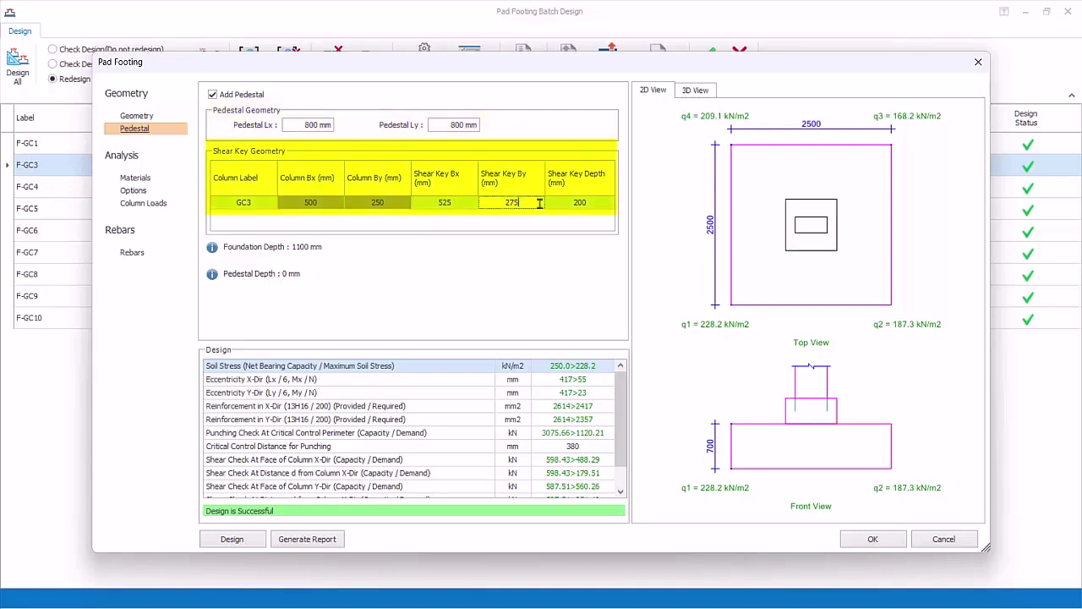
left_click(590, 206)
left_click(695, 89)
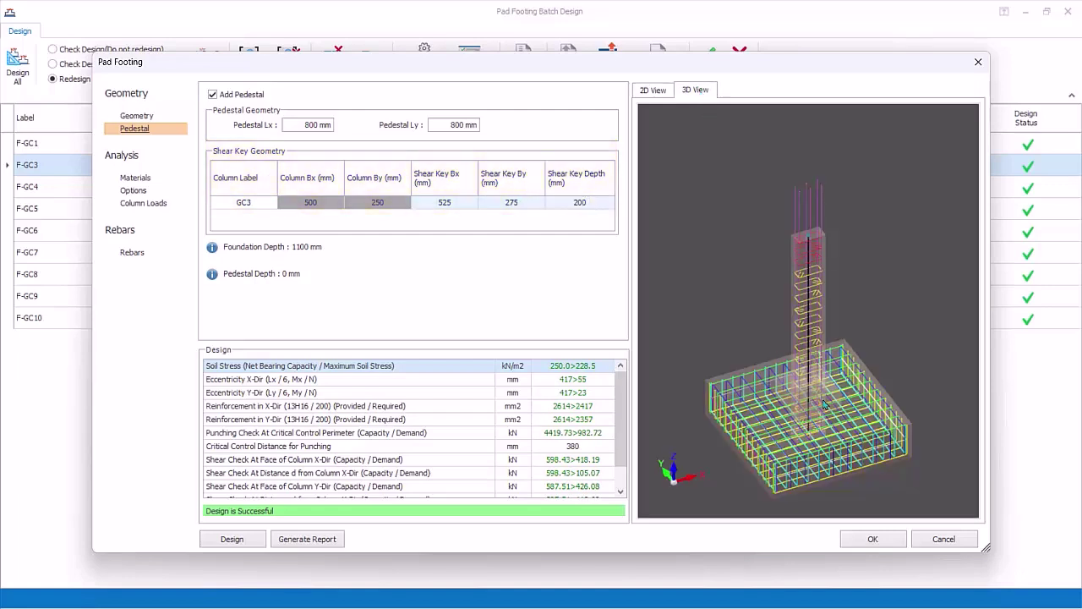
scroll(861, 433, "up", 2)
left_click_drag(860, 433, 825, 414)
scroll(815, 409, "up", 3)
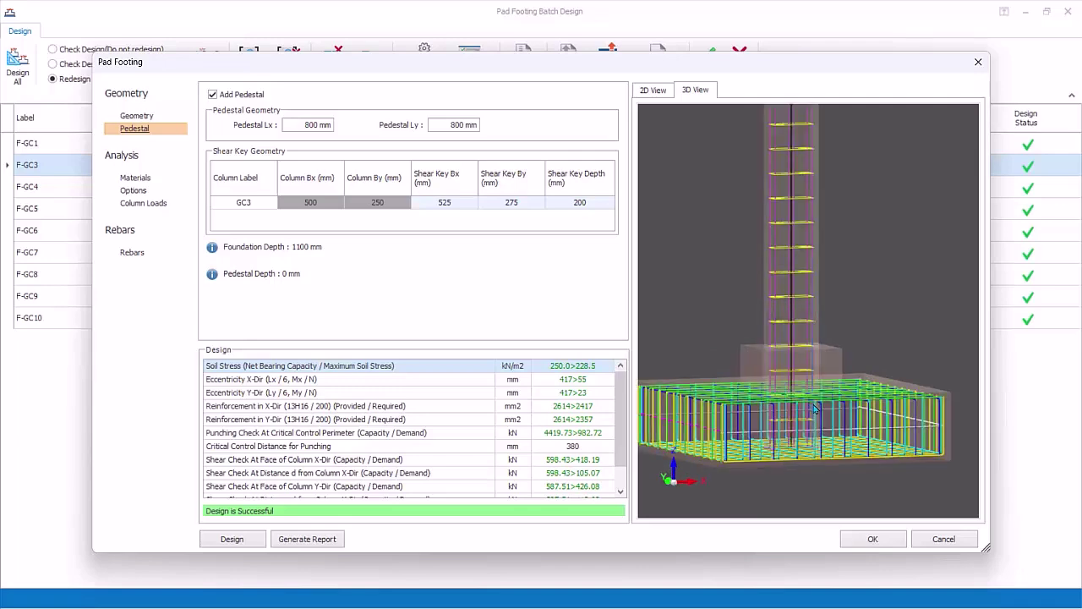
scroll(816, 408, "up", 2)
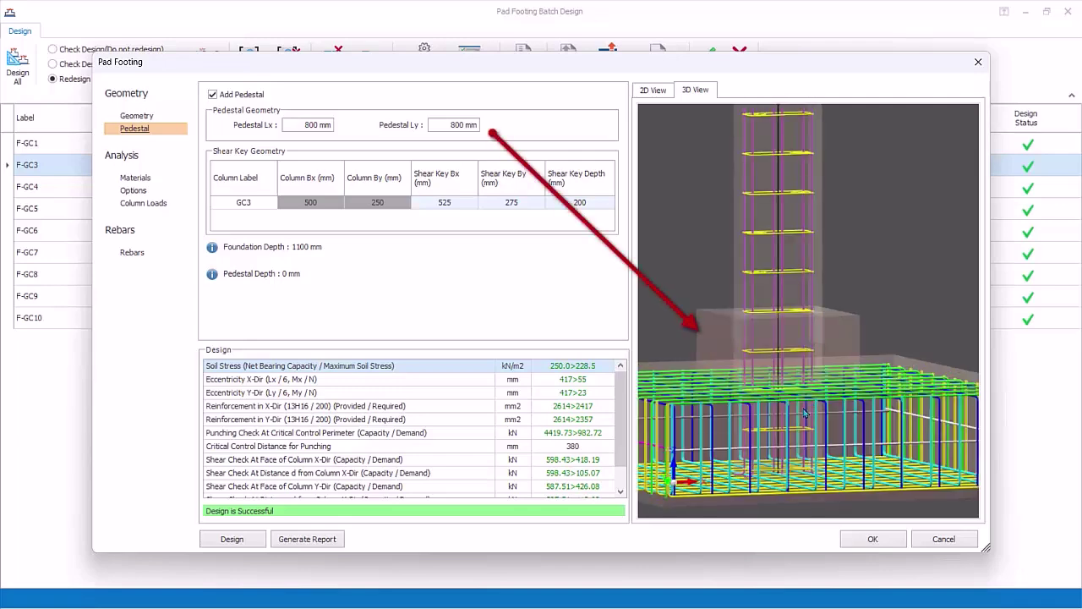
left_click(212, 94)
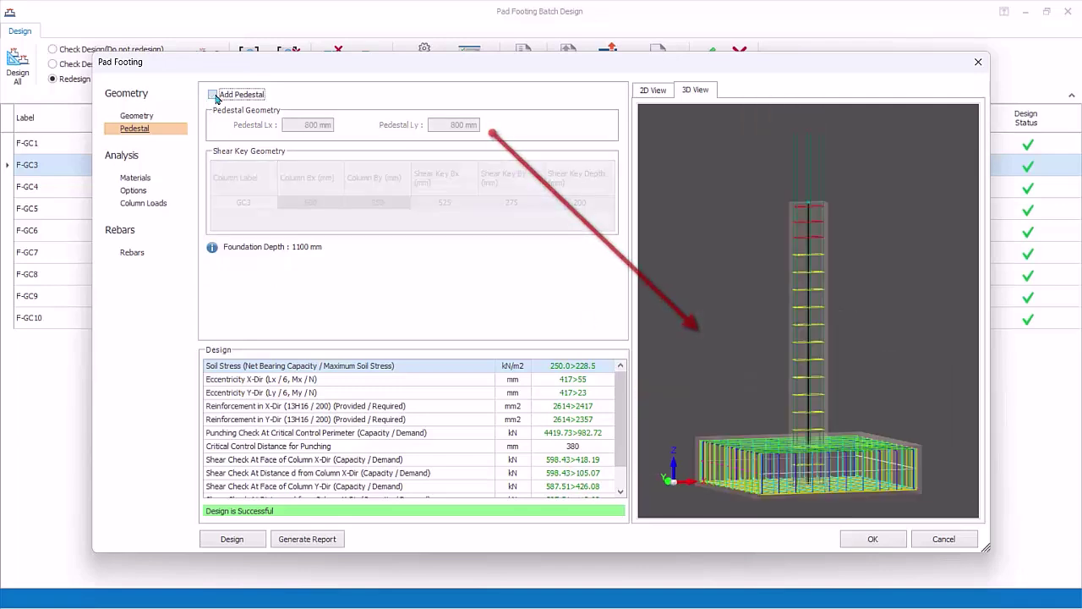
left_click(654, 91)
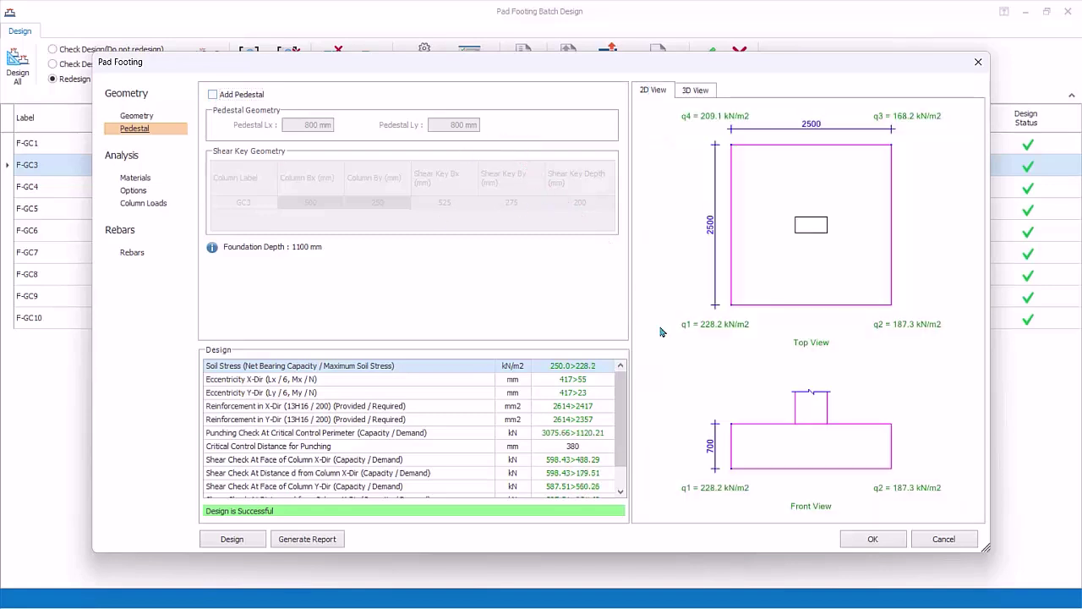
Step: On F-GC3's Materials page, try member-specific soil stress and user-defined fill height, then revert both
left_click(135, 178)
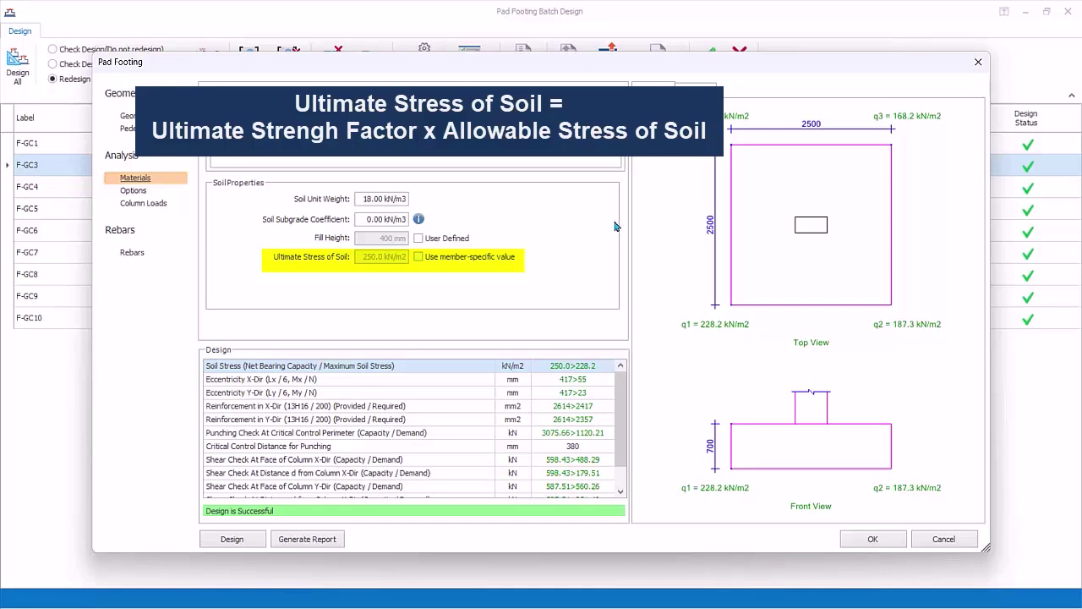
left_click(425, 259)
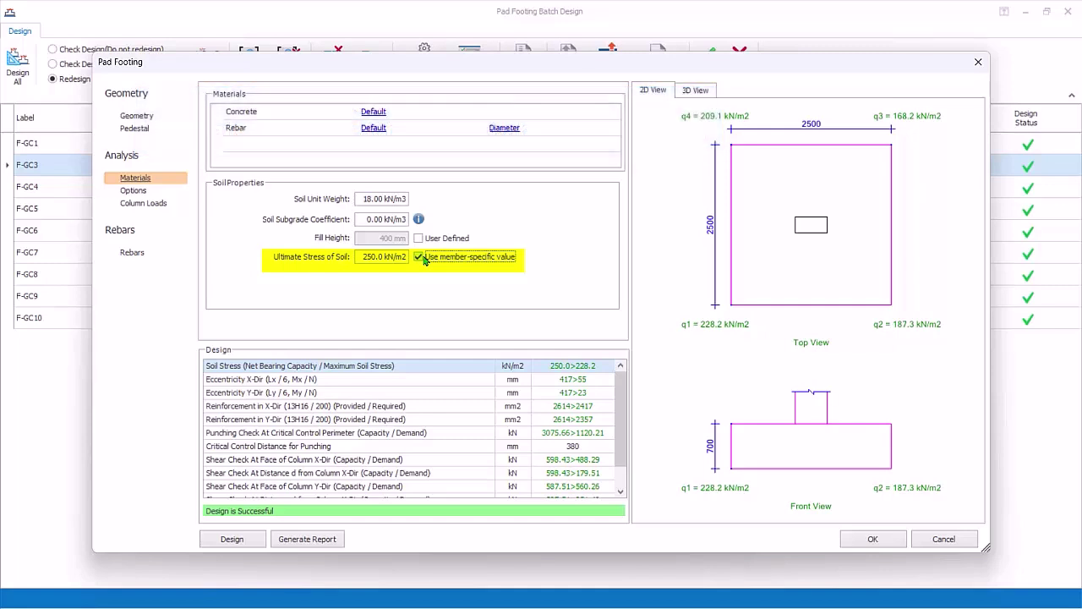
left_click(424, 260)
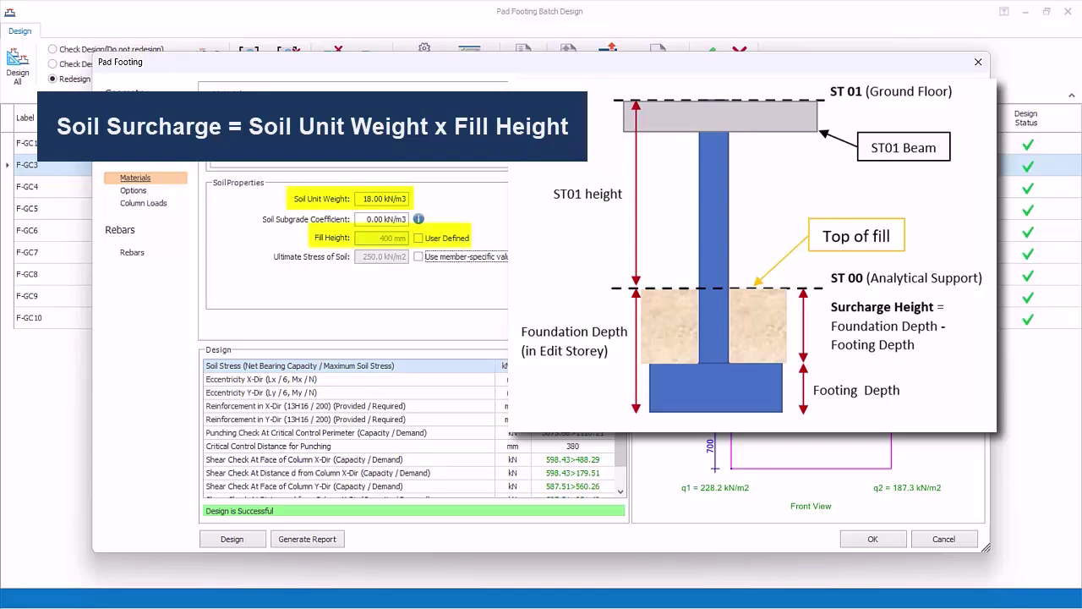
left_click(420, 239)
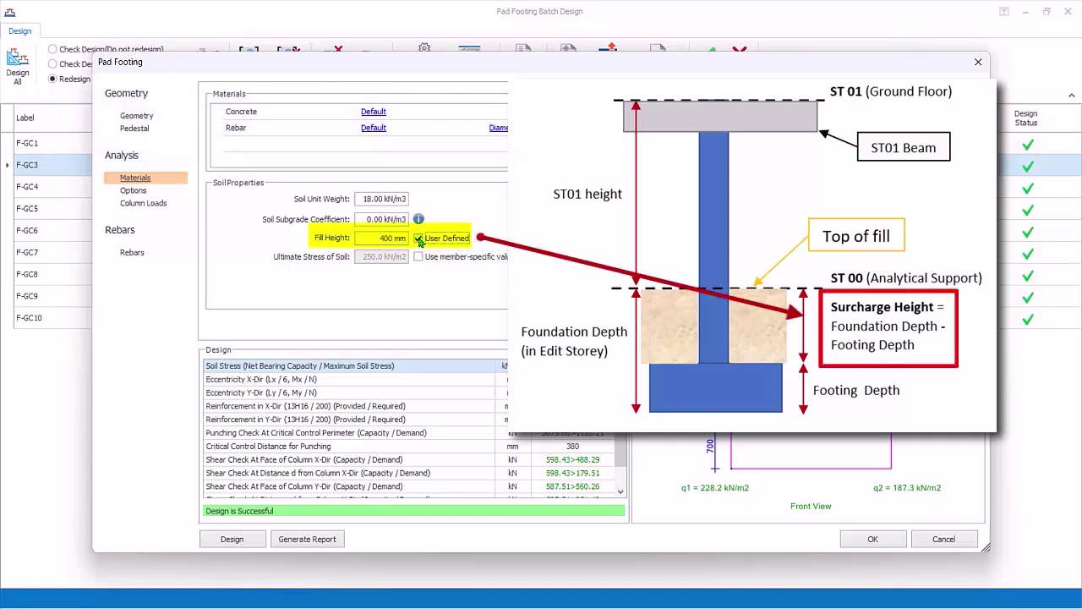
left_click(419, 240)
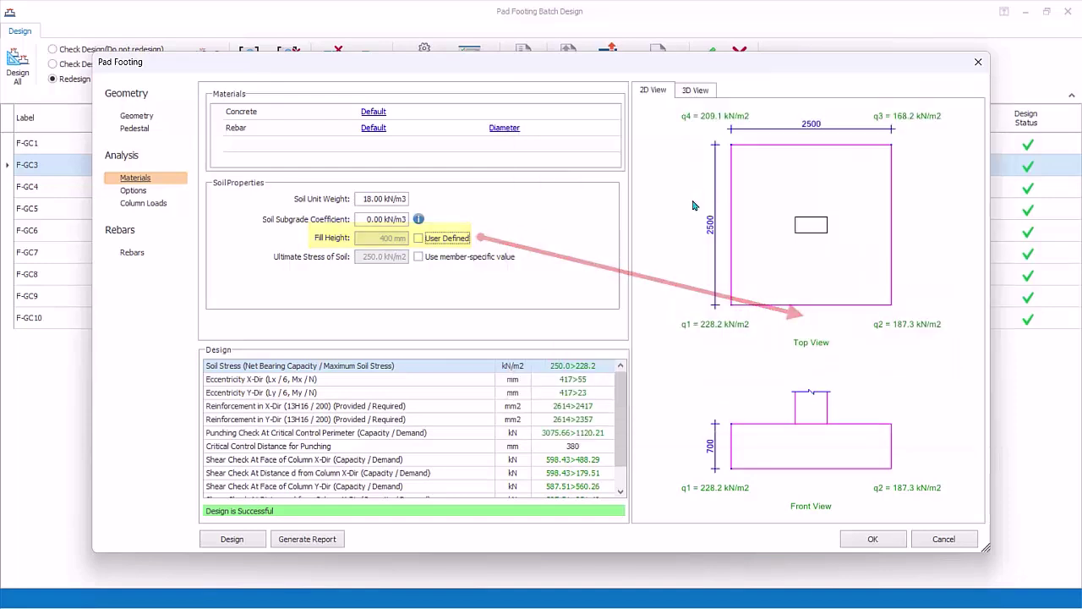
left_click_drag(365, 219, 446, 214)
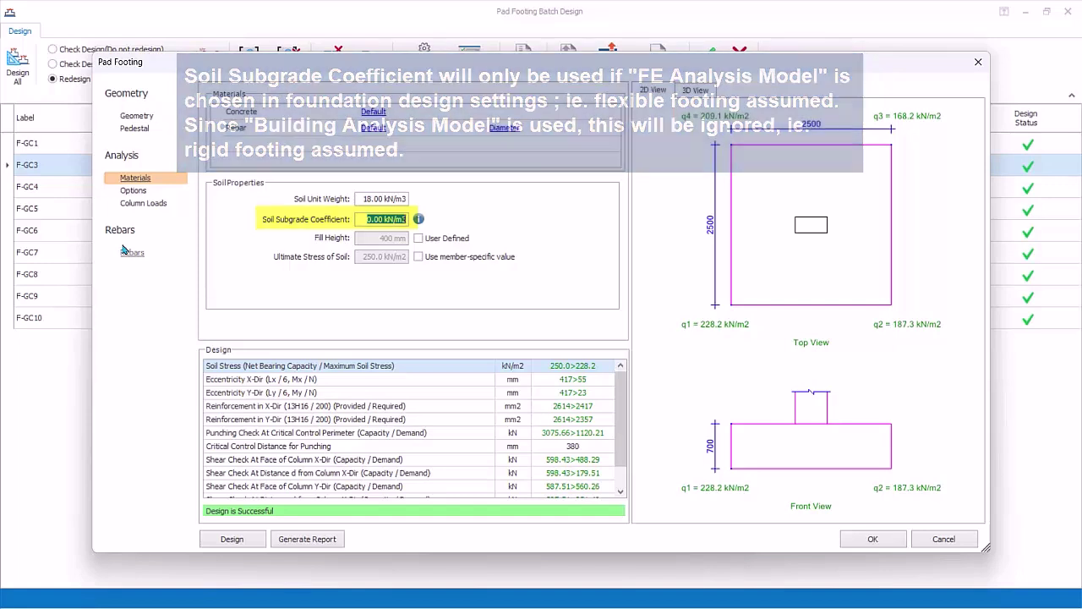
Step: Show GC3's column loads, try Envelope and User Defined loading, then restore All Combinations
left_click(131, 191)
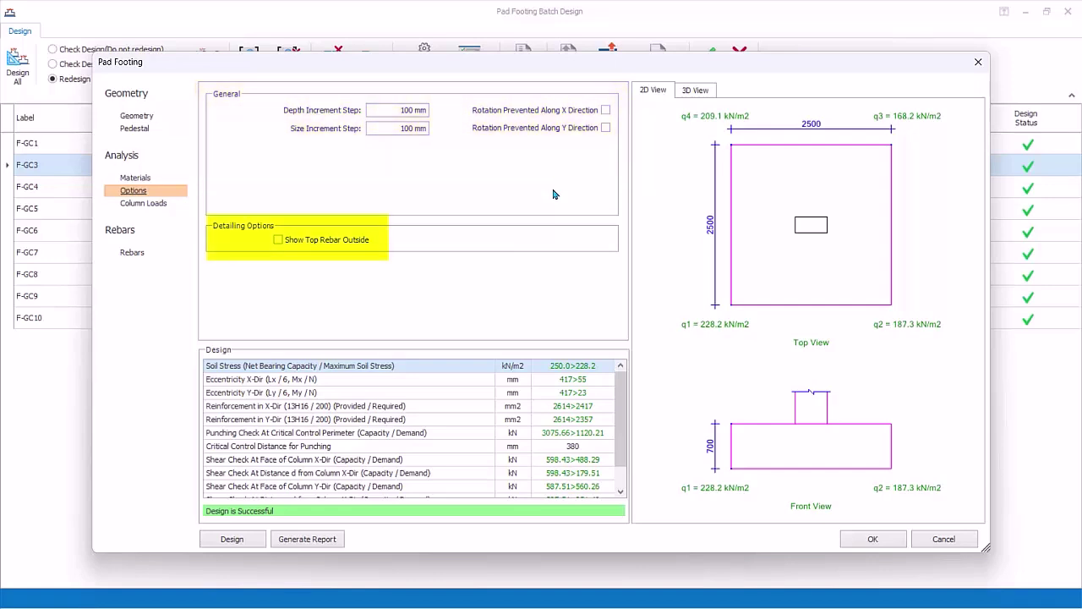
left_click(146, 203)
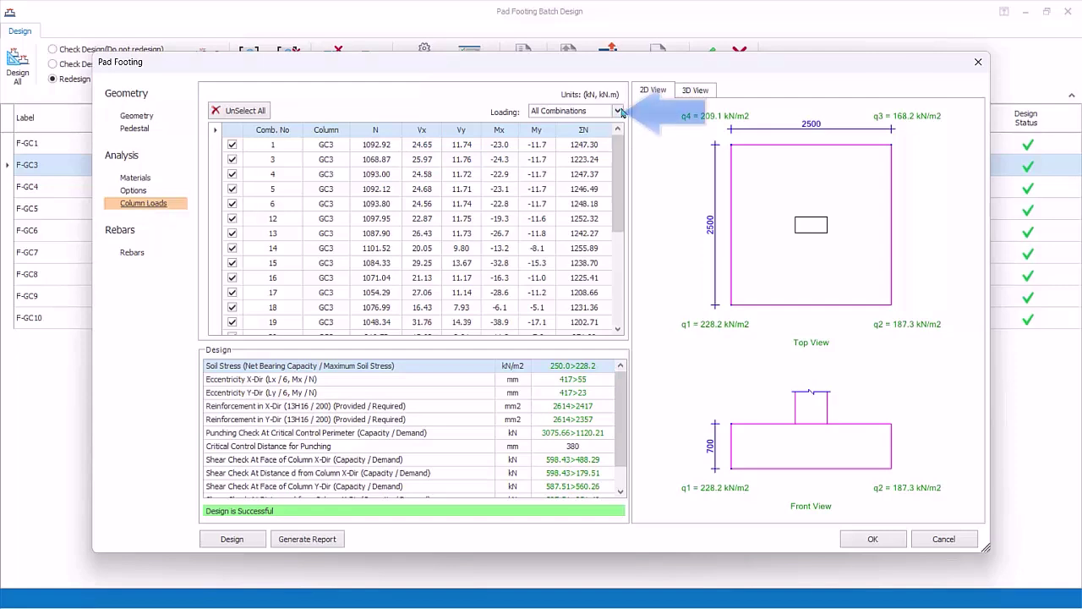
left_click(618, 111)
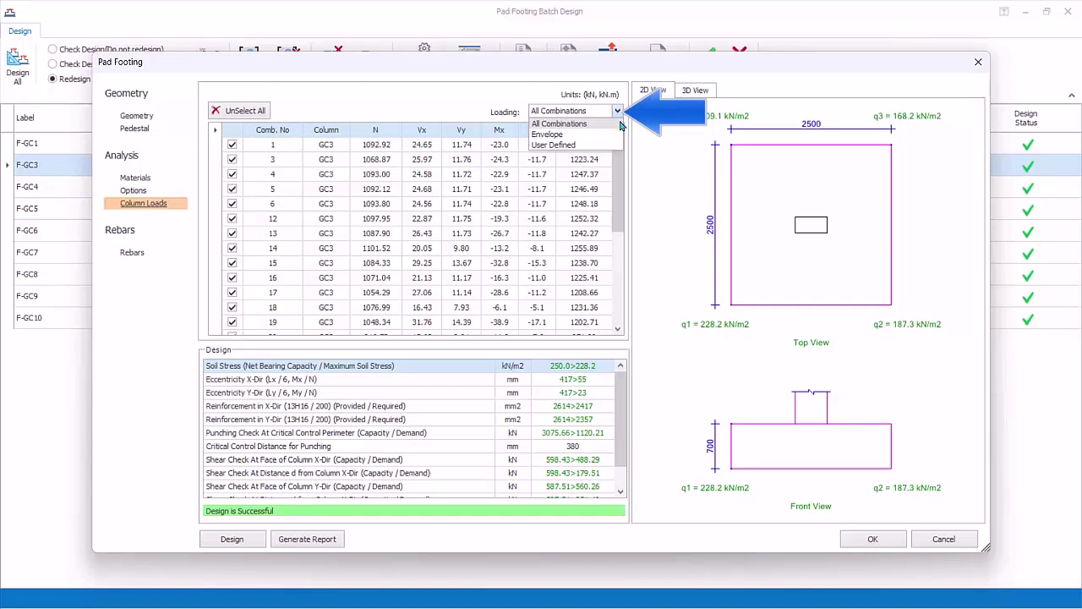
left_click(541, 134)
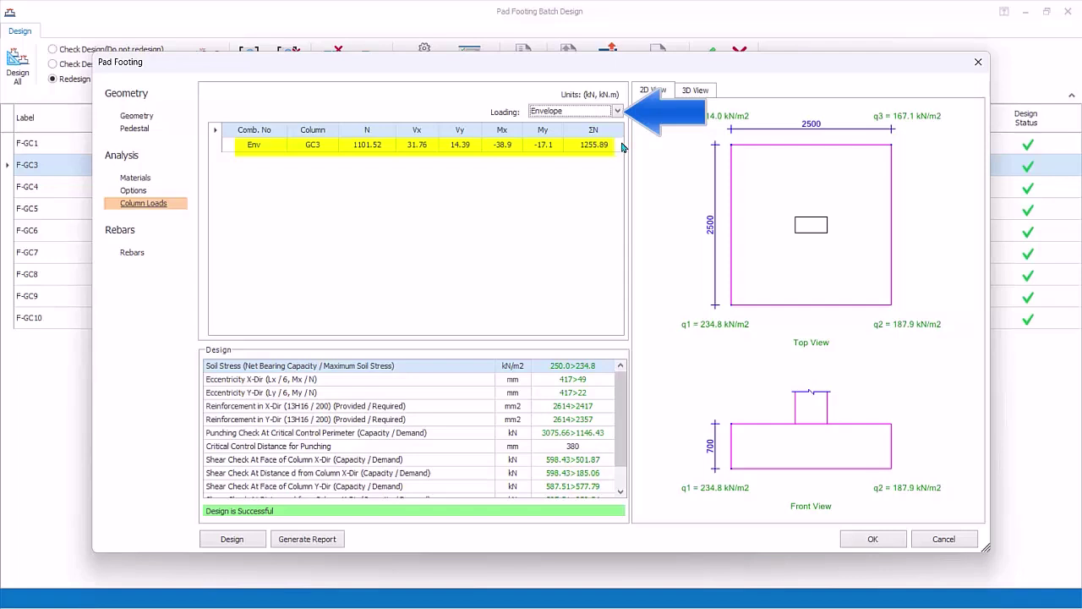
left_click(617, 111)
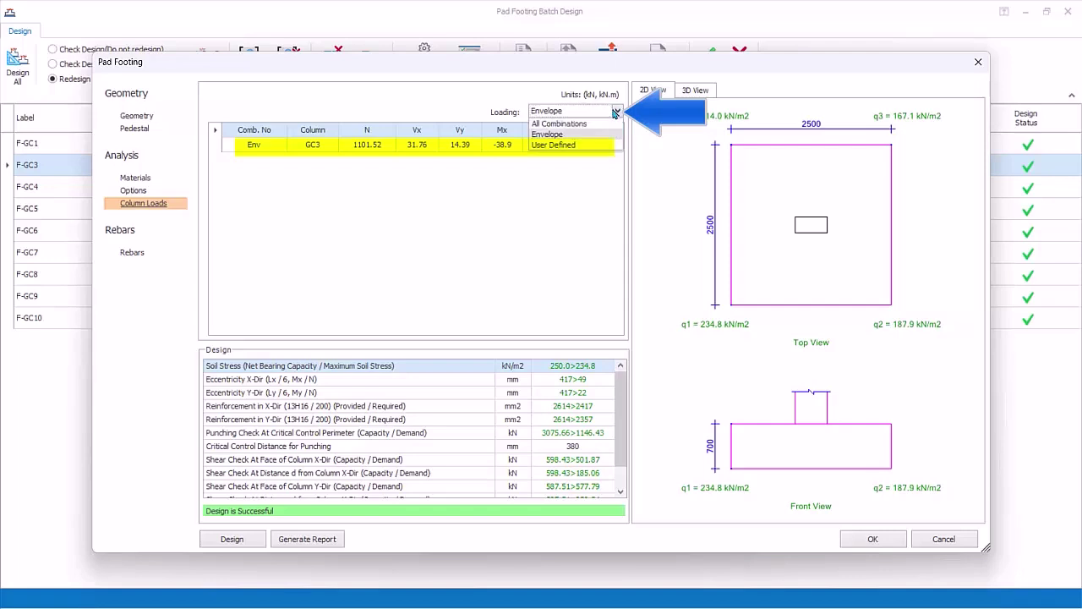
left_click(554, 144)
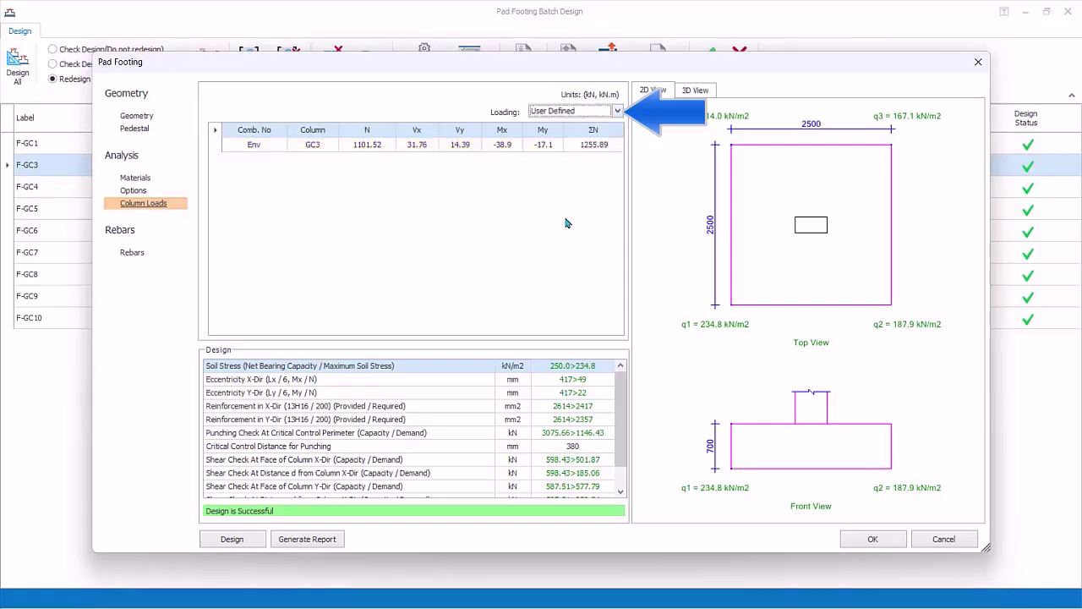
left_click(349, 148)
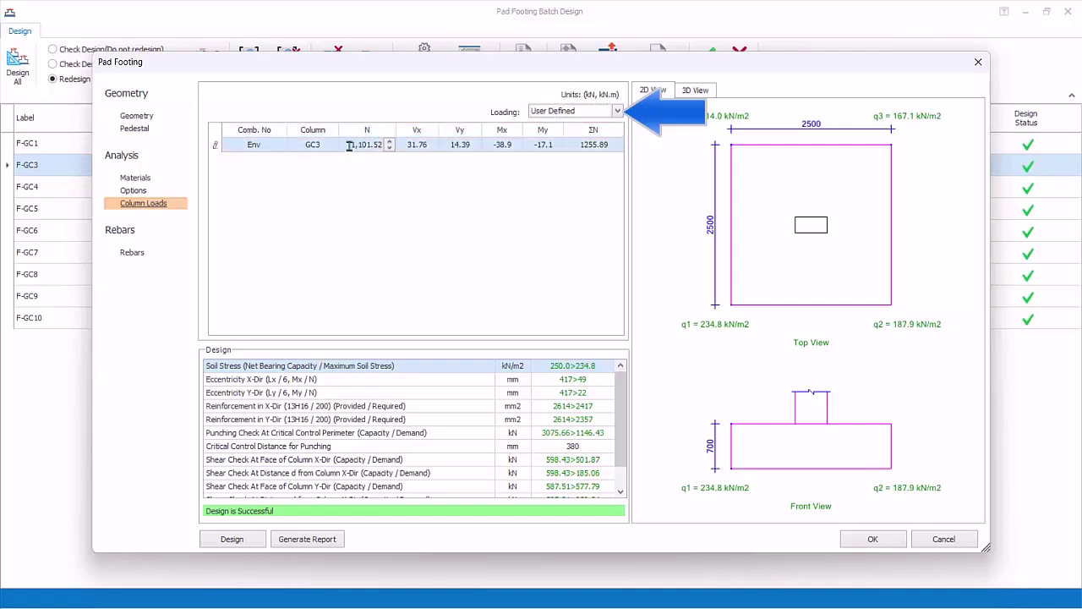
left_click_drag(349, 145, 423, 146)
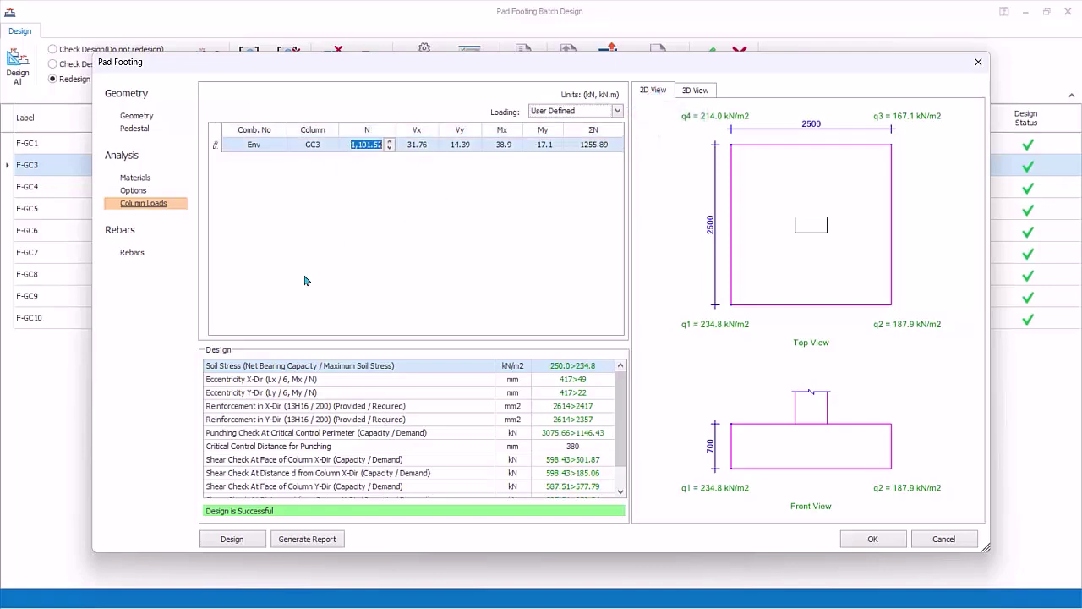
left_click(617, 111)
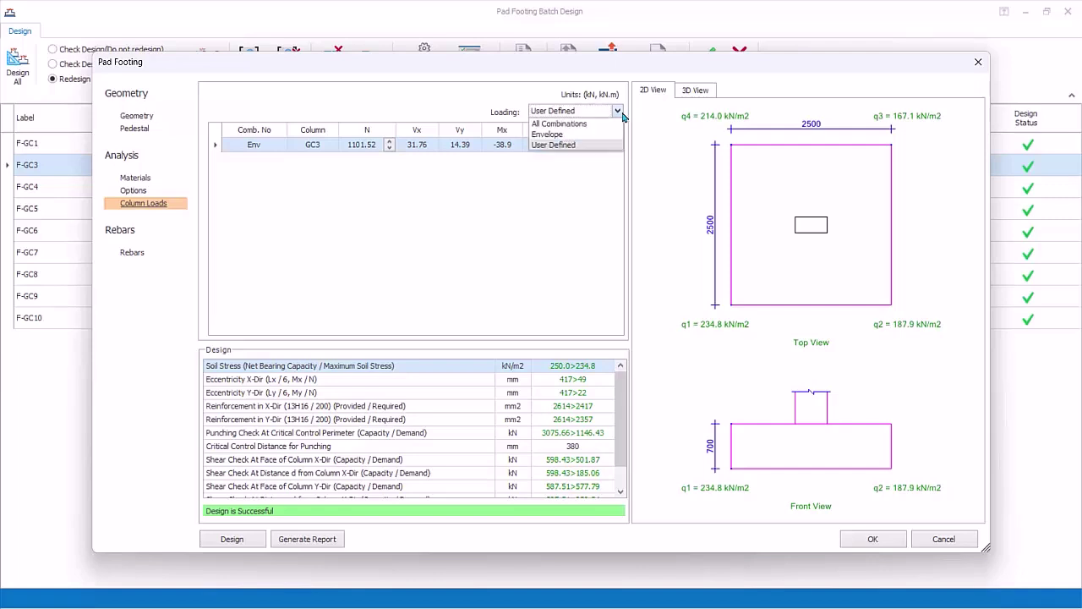
left_click(591, 124)
Step: Keep 16 mm bottom bars at their spacings and rerun the design, resizing GC3 to 2600 × 2200 mm
left_click(135, 253)
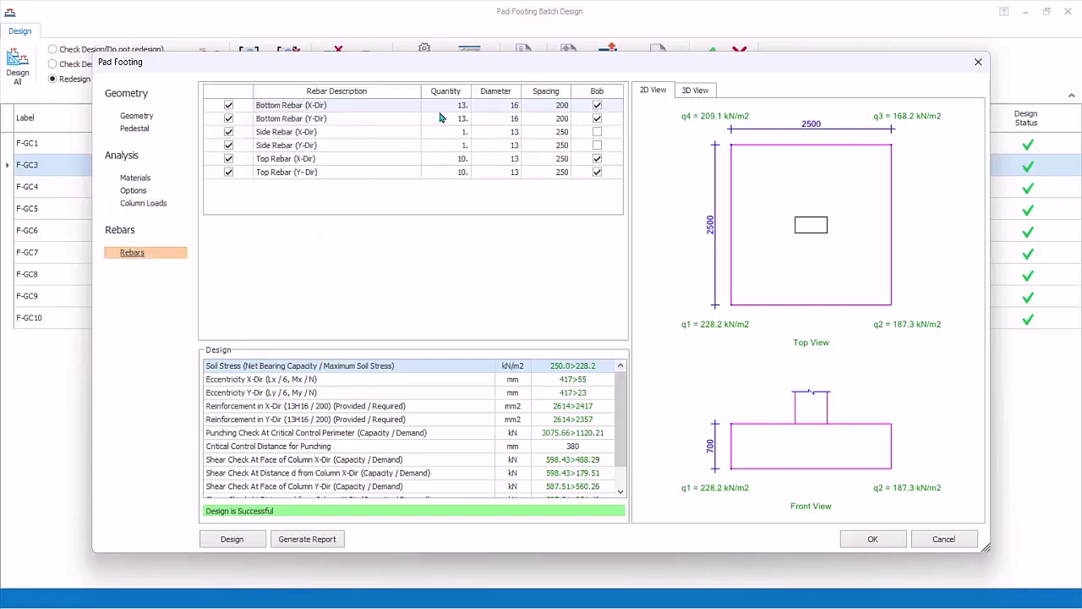
left_click(518, 110)
left_click(515, 105)
left_click(518, 107)
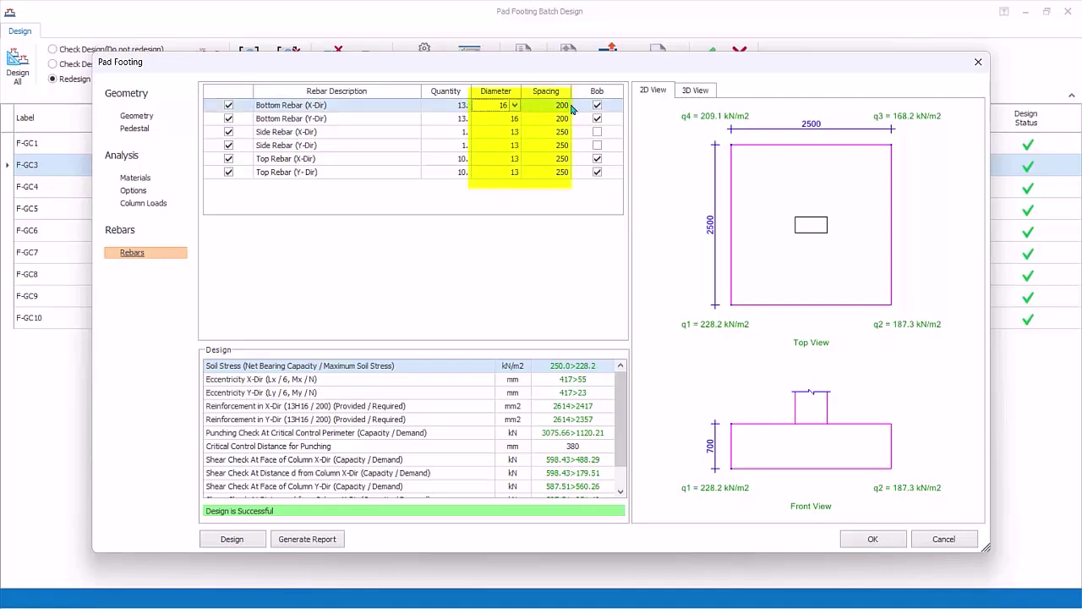
left_click(558, 107)
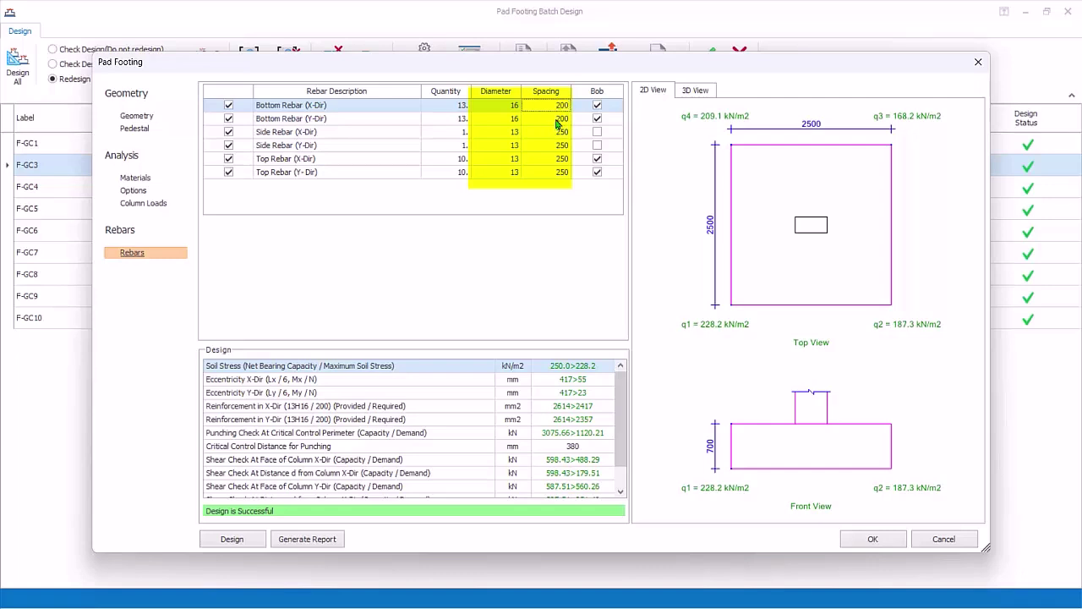
left_click(557, 120)
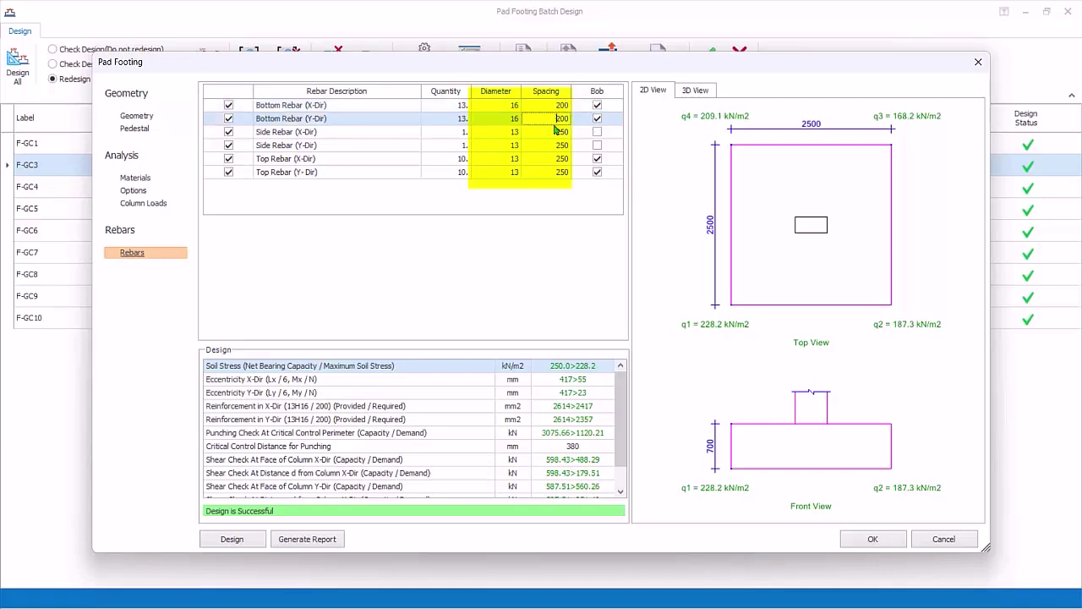
left_click(251, 539)
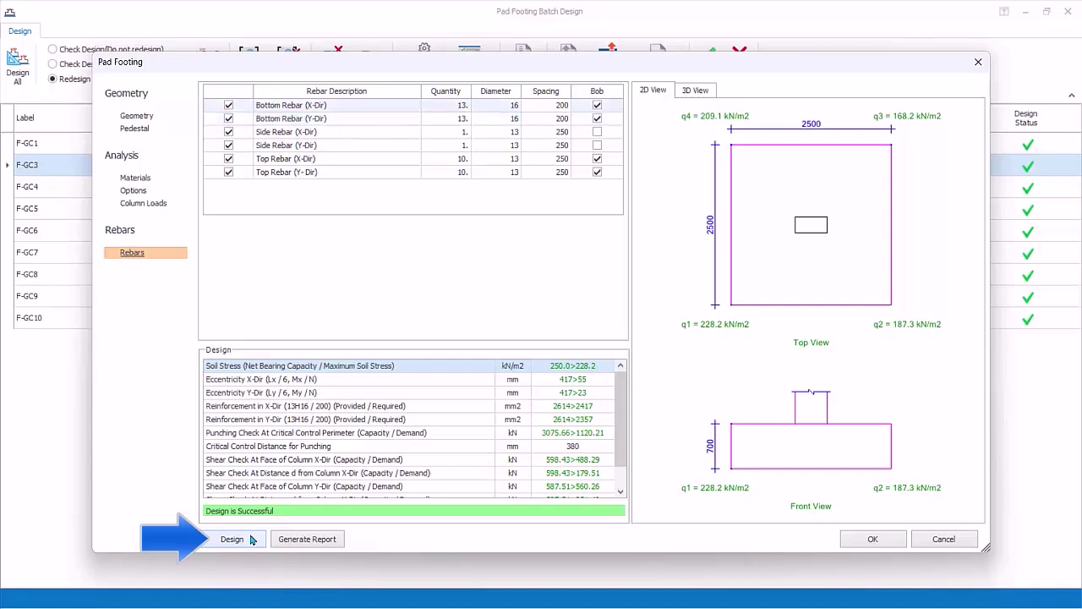
left_click(251, 539)
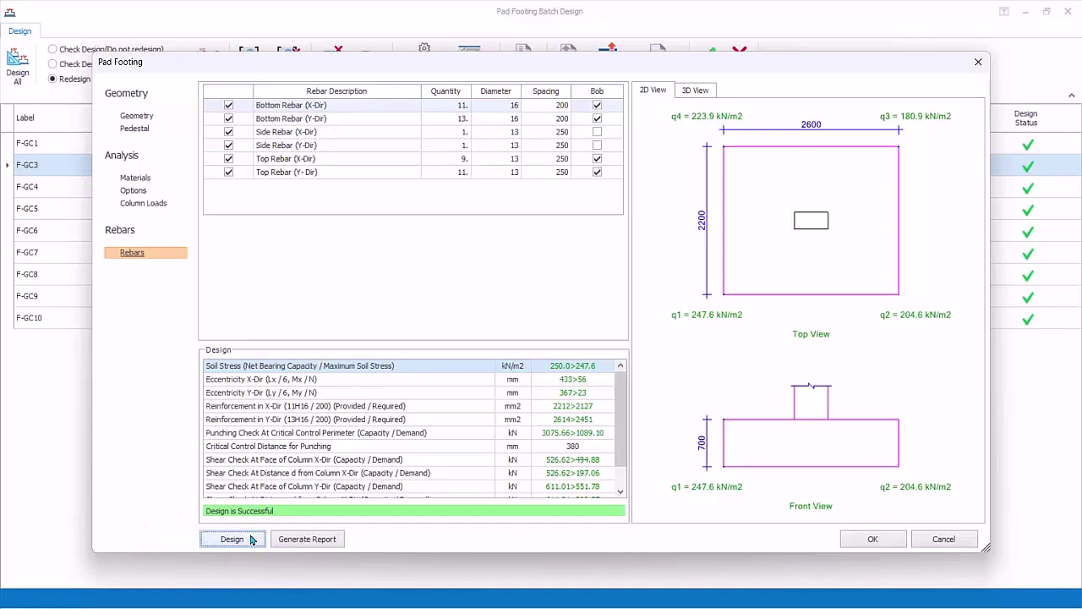
Step: Generate and scroll through the GC3 design report, then cancel the Pad Footing dialog
left_click(309, 539)
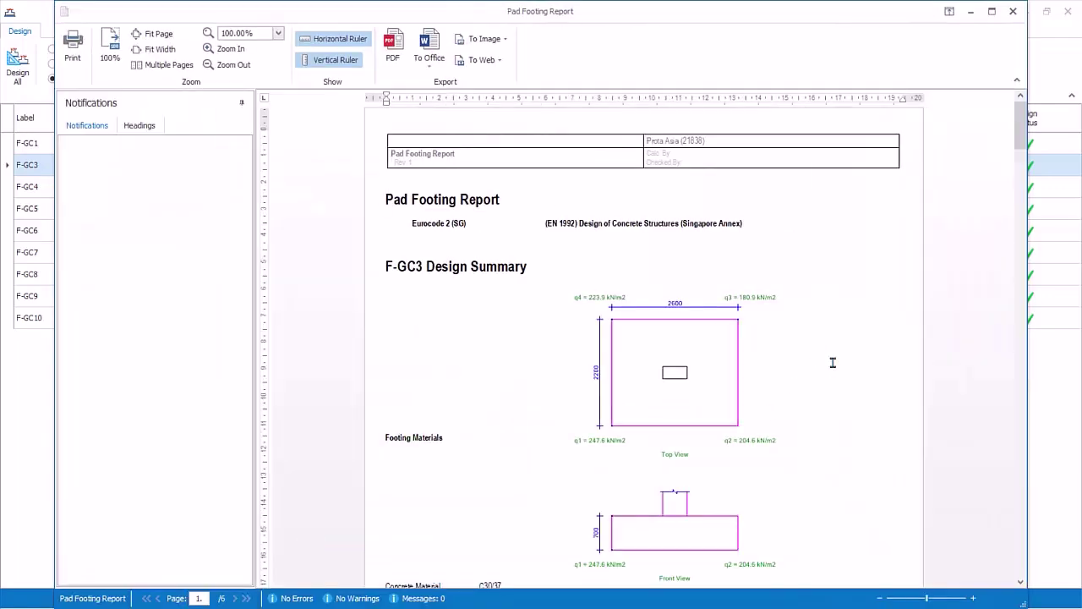
scroll(838, 376, "down", 2)
scroll(838, 375, "down", 10)
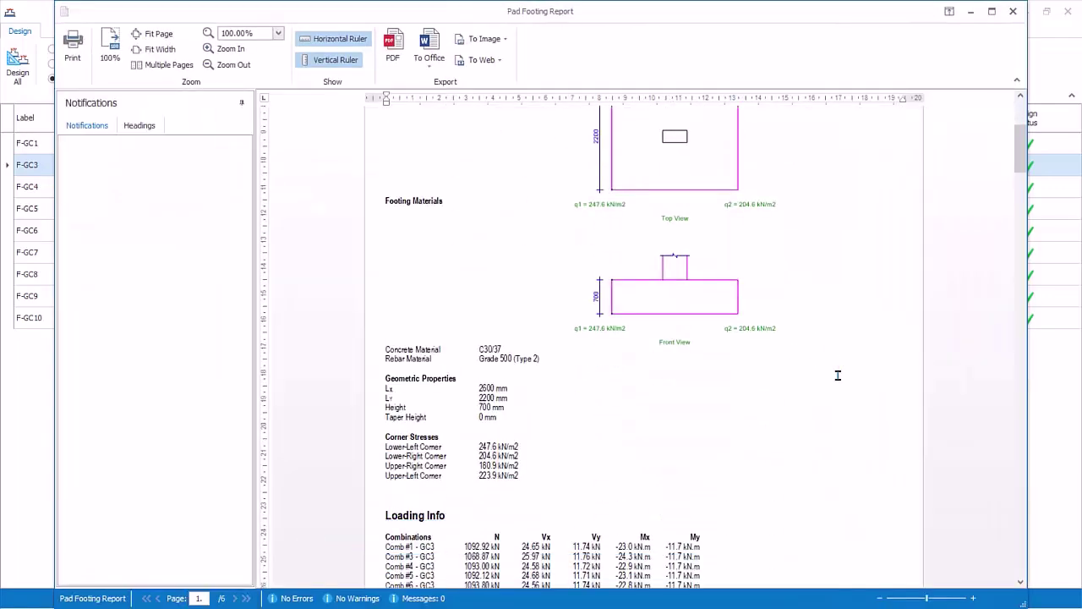
left_click(1011, 12)
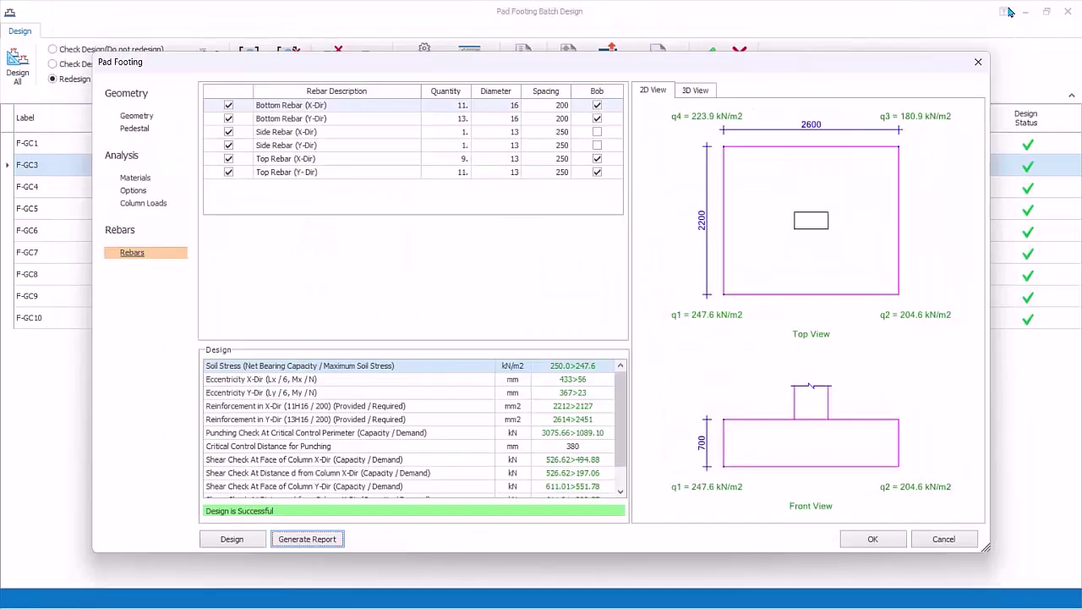
left_click(951, 540)
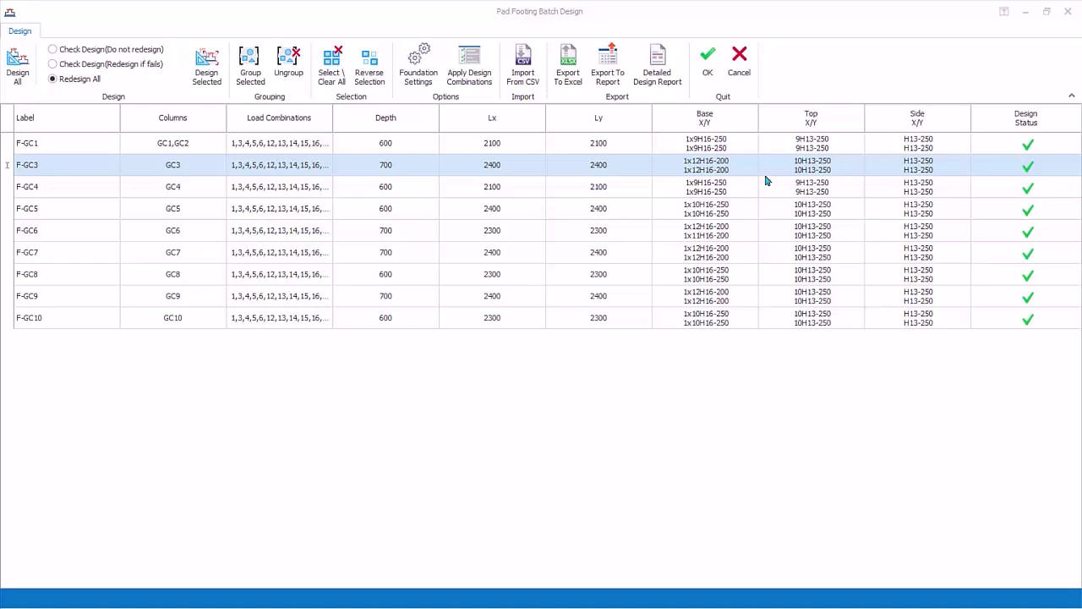
Step: Accept the batch design, then select footings F-GC5, F-GC10 and F-GC7 for plan actions
left_click(707, 73)
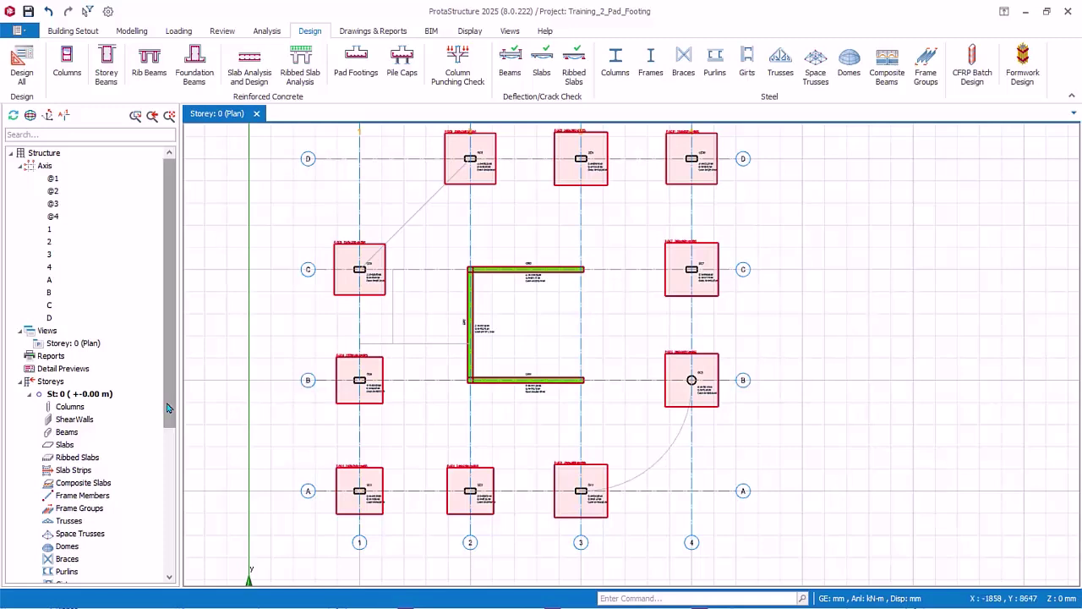
left_click_drag(167, 408, 167, 552)
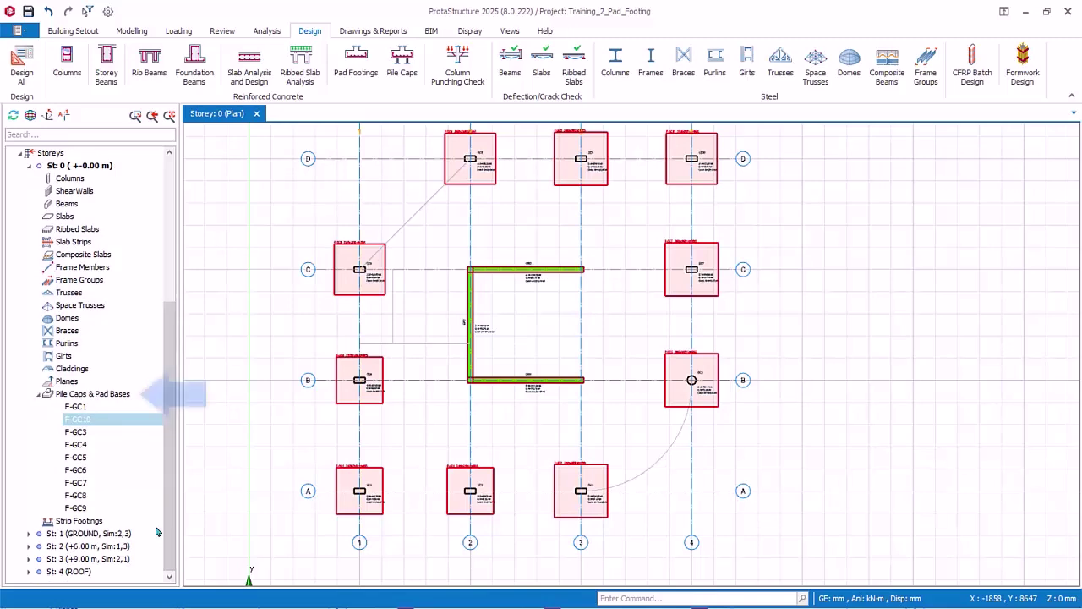
left_click(85, 408)
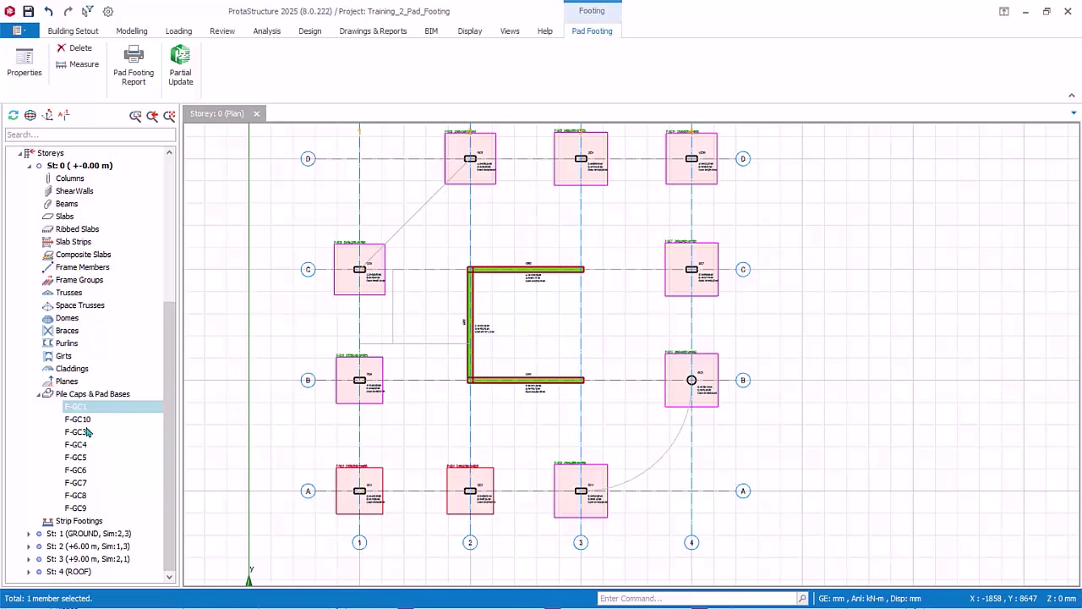
left_click(88, 432)
left_click(83, 457)
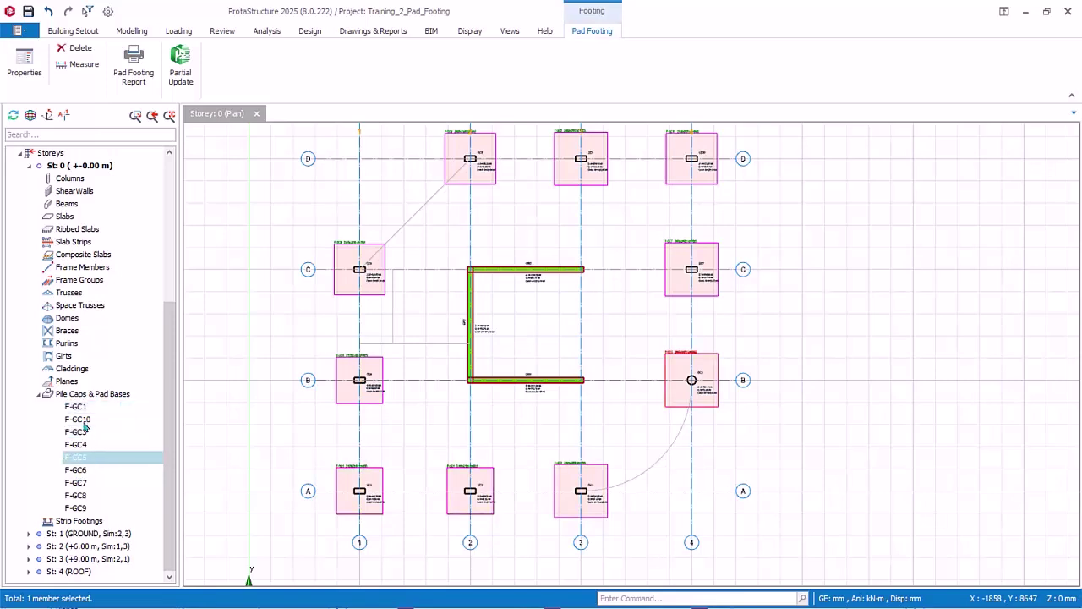
left_click(82, 419, "ctrl")
left_click(78, 483, "ctrl")
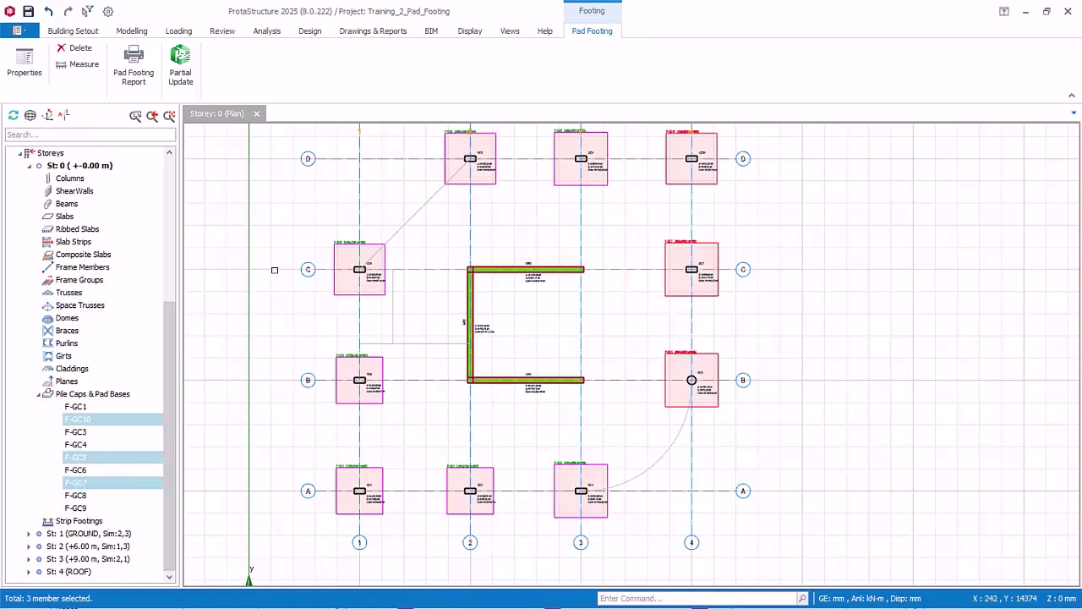
right_click(289, 268)
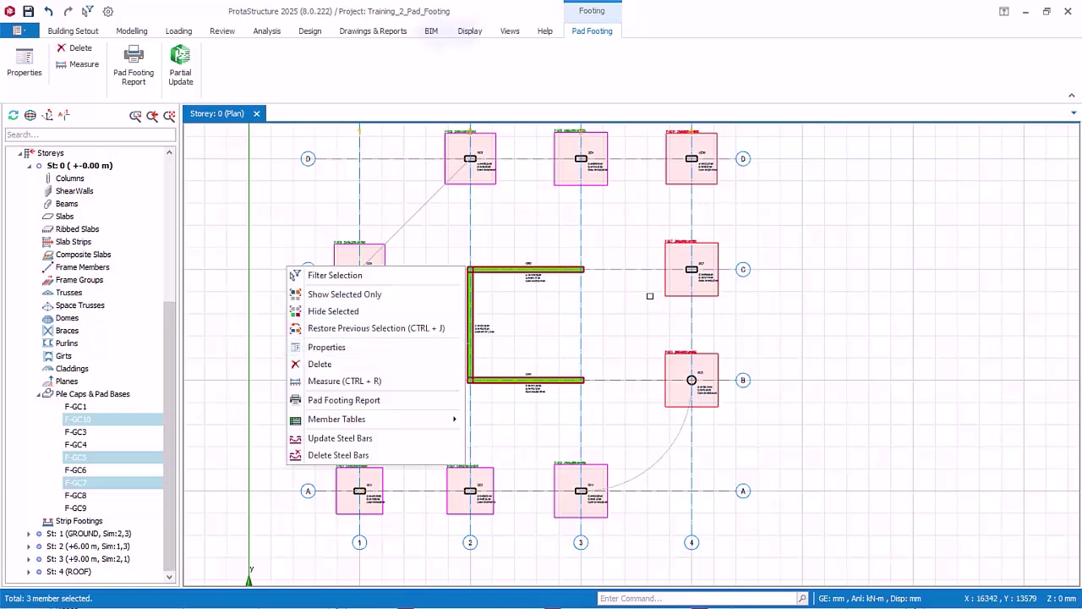
Step: Clear the selection and generate the Pad Base & Pile Cap detail drawings, zooming into them
left_click(842, 279)
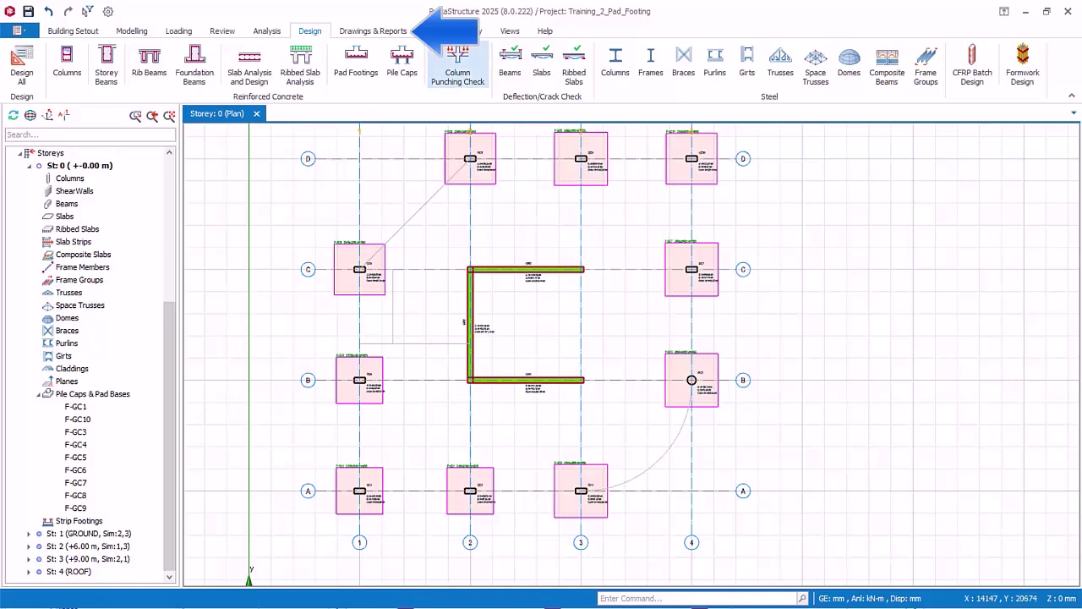
left_click(394, 32)
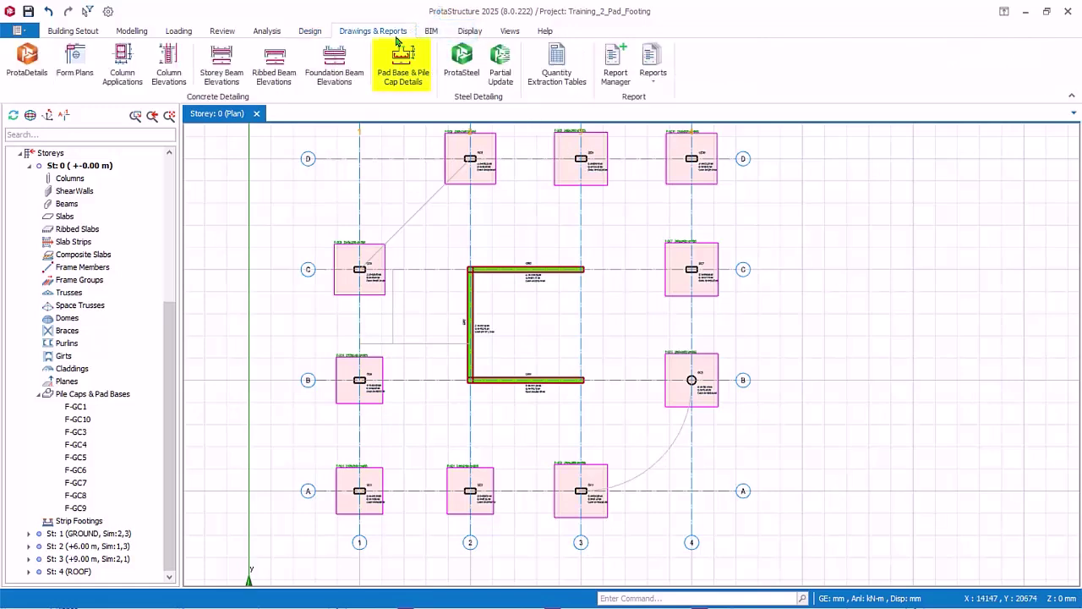
left_click(414, 78)
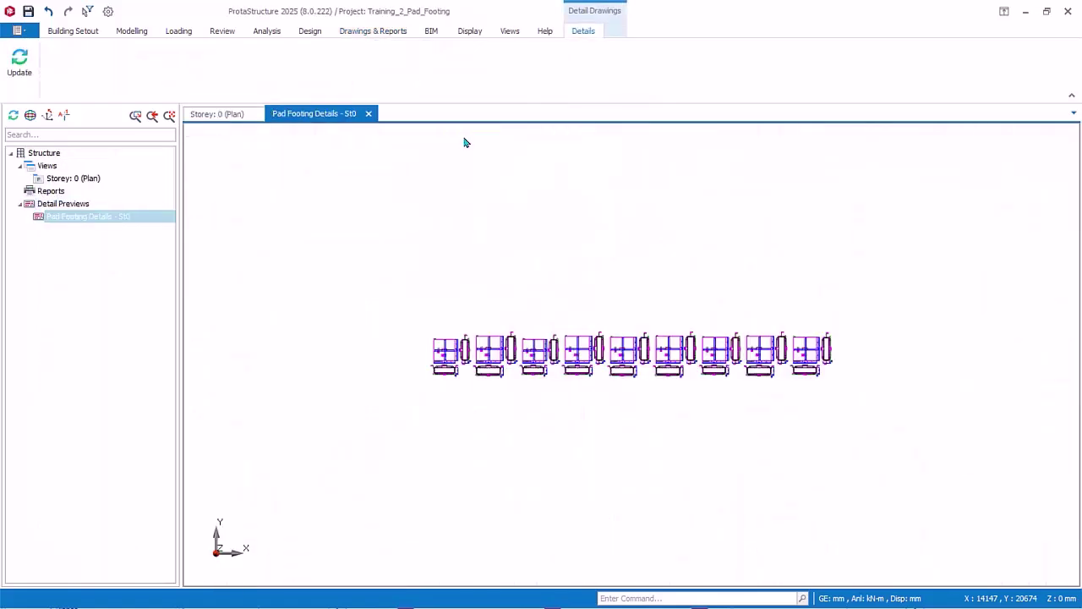
scroll(478, 401, "up", 4)
scroll(436, 305, "up", 2)
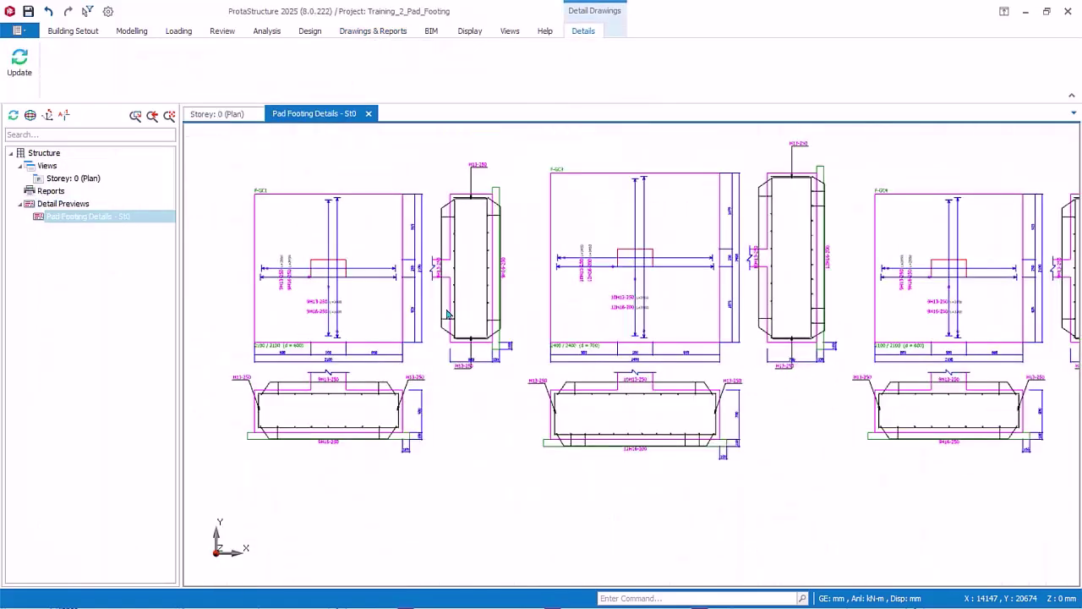